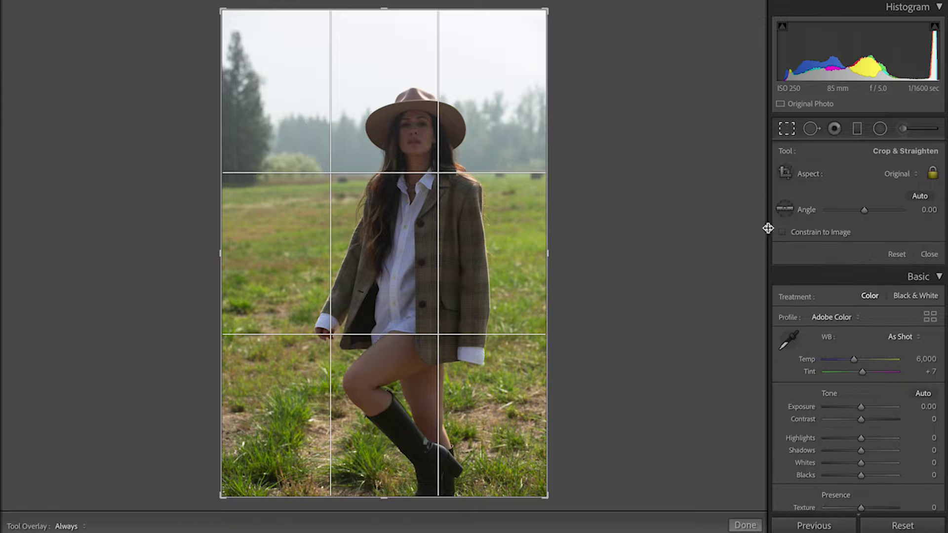
# Step: Rotate the photo by 3.13 degrees to straighten it and apply the crop
pyautogui.moveTo(477, 505); pyautogui.dragTo(462, 507)
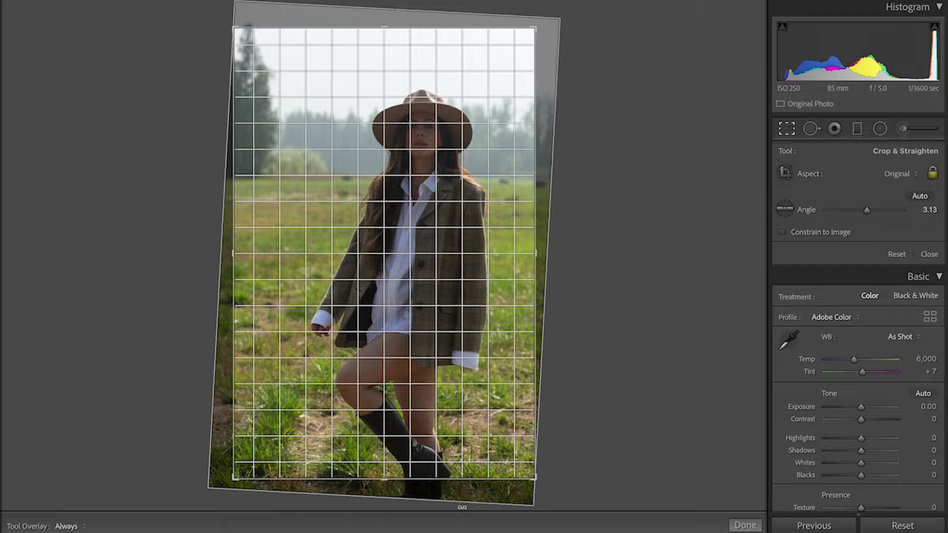
pyautogui.press('Return')
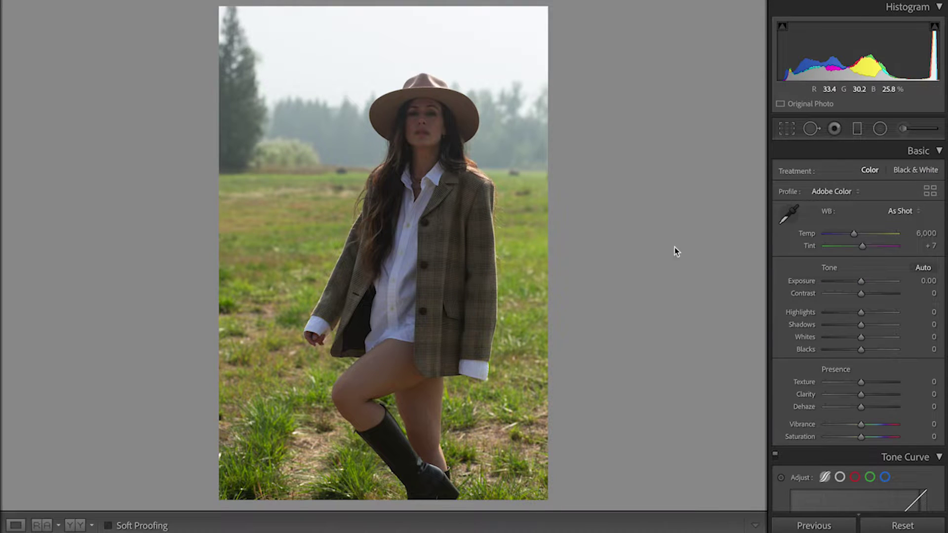
# Step: Enable chromatic aberration removal and profile corrections in the lens corrections
pyautogui.scroll(-10, 859, 320)
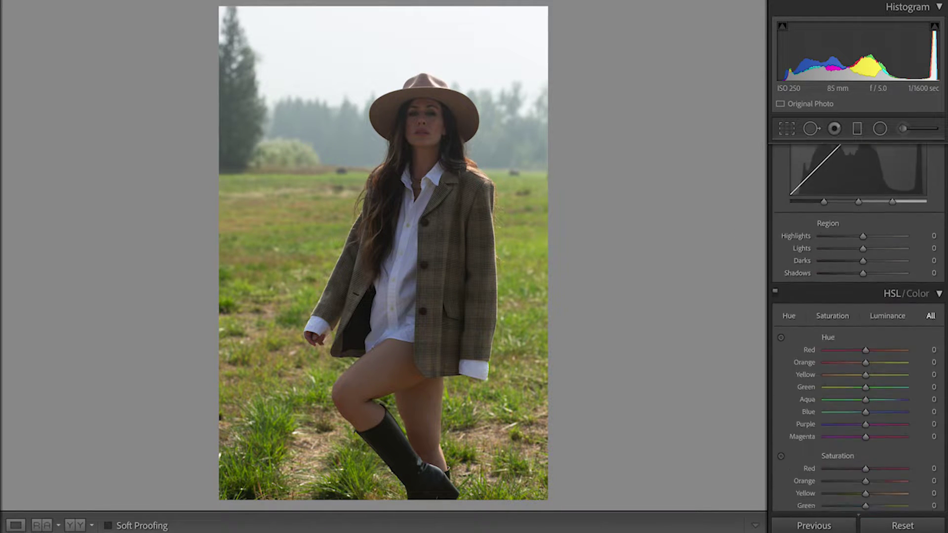
pyautogui.scroll(-15, 859, 321)
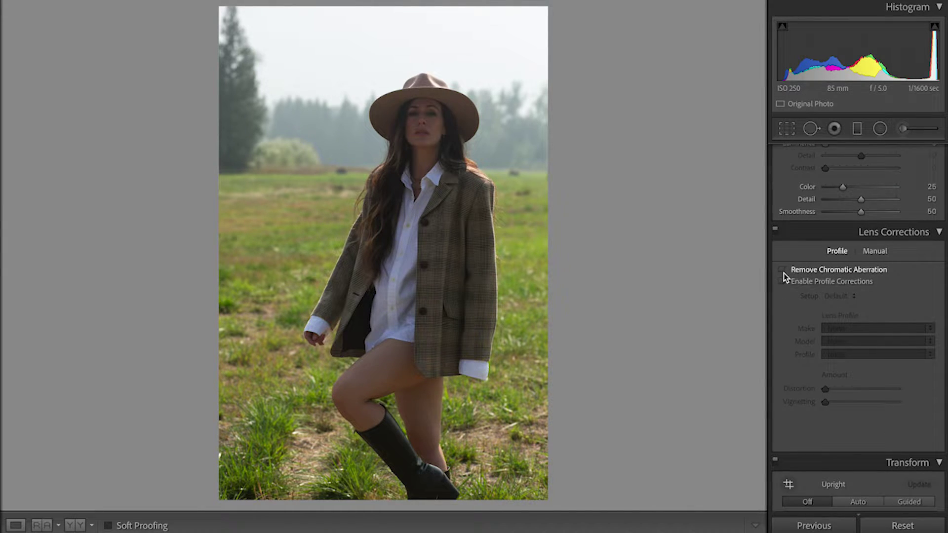
pyautogui.click(783, 271)
pyautogui.click(782, 281)
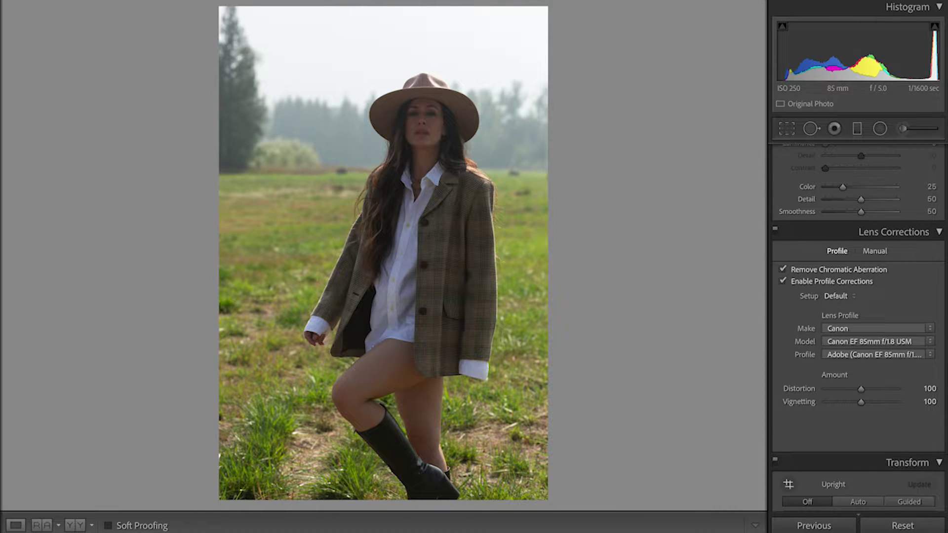
# Step: Shape the RGB point curve with shadow, midtone and highlight points, lifting the black point and lowering the white point's output to 232
pyautogui.scroll(10, 922, 200)
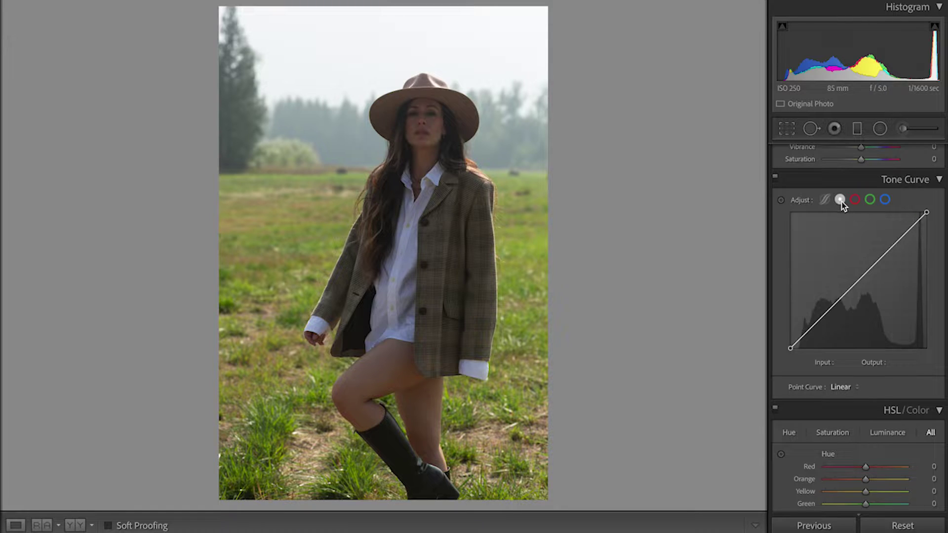
pyautogui.click(857, 280)
pyautogui.click(823, 316)
pyautogui.click(890, 248)
pyautogui.moveTo(790, 347); pyautogui.dragTo(822, 314)
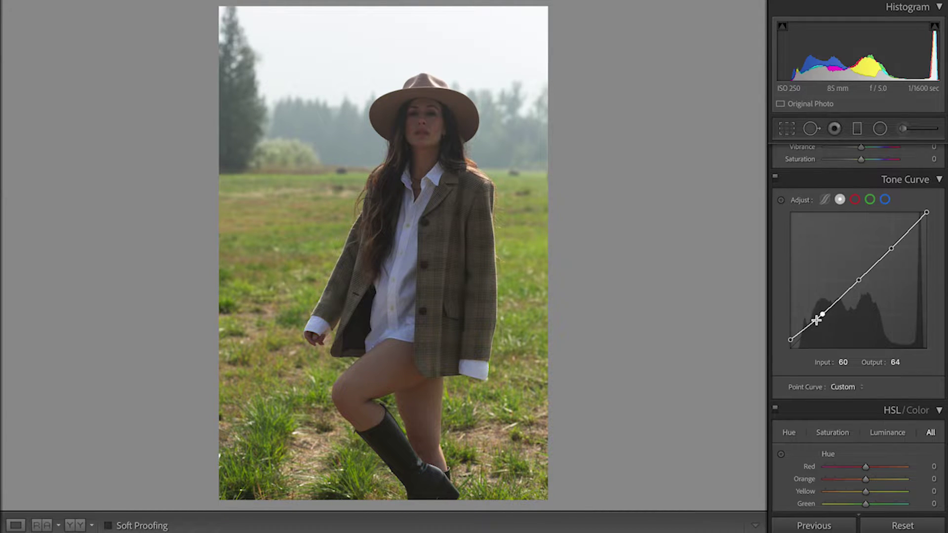
pyautogui.moveTo(859, 280)
pyautogui.mouseDown()
pyautogui.moveTo(860, 289)
pyautogui.moveTo(857, 280)
pyautogui.mouseUp()
pyautogui.moveTo(893, 248); pyautogui.dragTo(893, 251)
pyautogui.moveTo(926, 212); pyautogui.dragTo(926, 224)
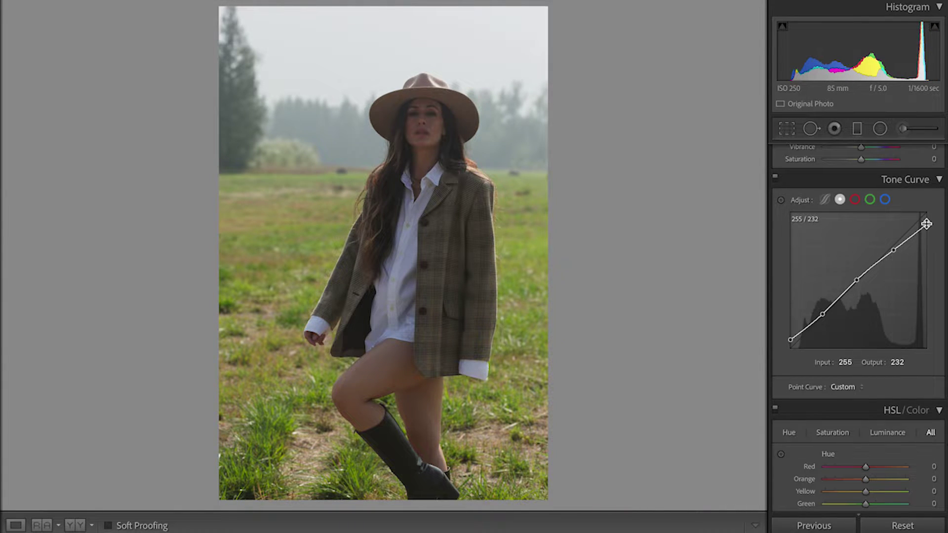
# Step: Shape the blue channel curve with a lifted black point, a midtone point at 129/124 and a highlight point at 193/193
pyautogui.click(885, 200)
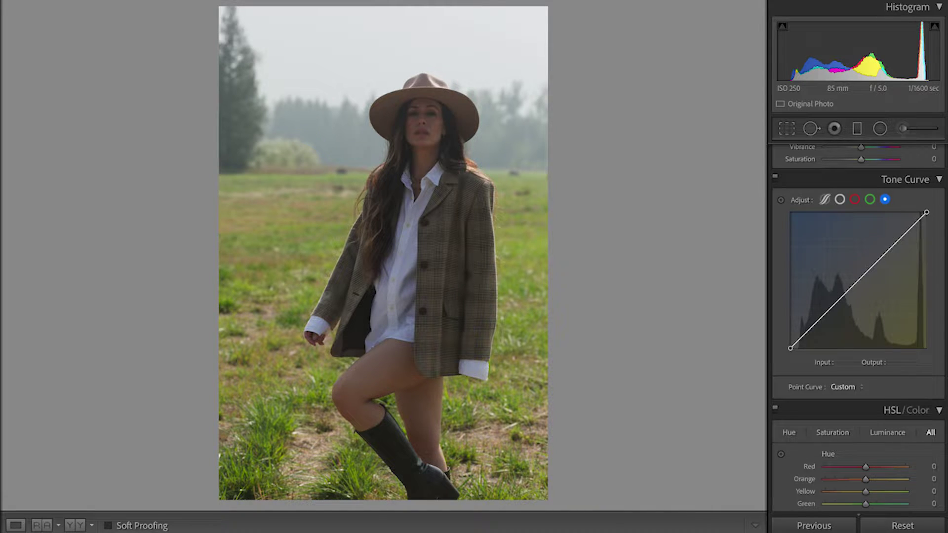
pyautogui.click(861, 280)
pyautogui.moveTo(830, 310); pyautogui.dragTo(827, 315)
pyautogui.click(896, 244)
pyautogui.moveTo(791, 348); pyautogui.dragTo(790, 340)
pyautogui.moveTo(861, 280); pyautogui.dragTo(859, 281)
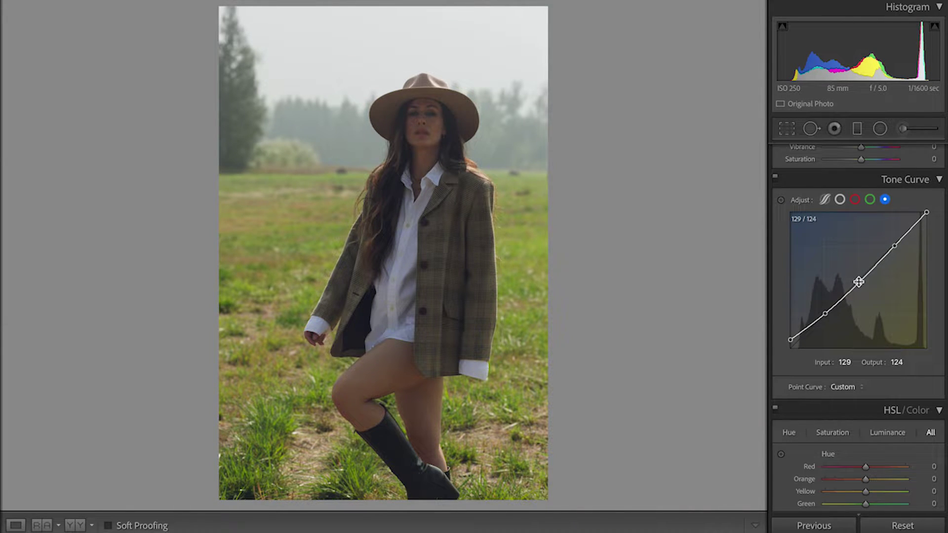
pyautogui.click(894, 247)
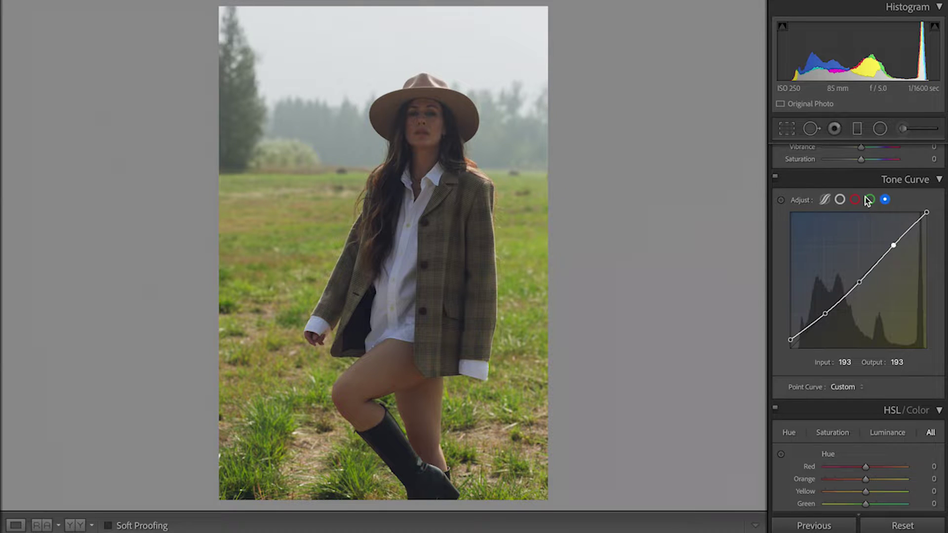
# Step: Shape the green channel curve with a slightly lifted black point and points at 63/63, 127/127 and about 197/198
pyautogui.click(870, 199)
pyautogui.click(857, 279)
pyautogui.click(824, 316)
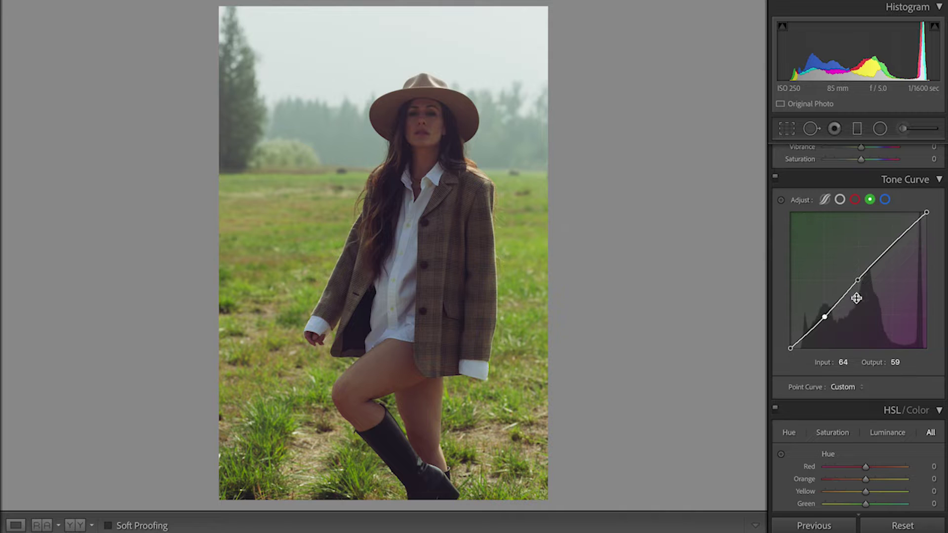
pyautogui.click(894, 245)
pyautogui.moveTo(790, 348); pyautogui.dragTo(789, 344)
pyautogui.moveTo(824, 317); pyautogui.dragTo(825, 315)
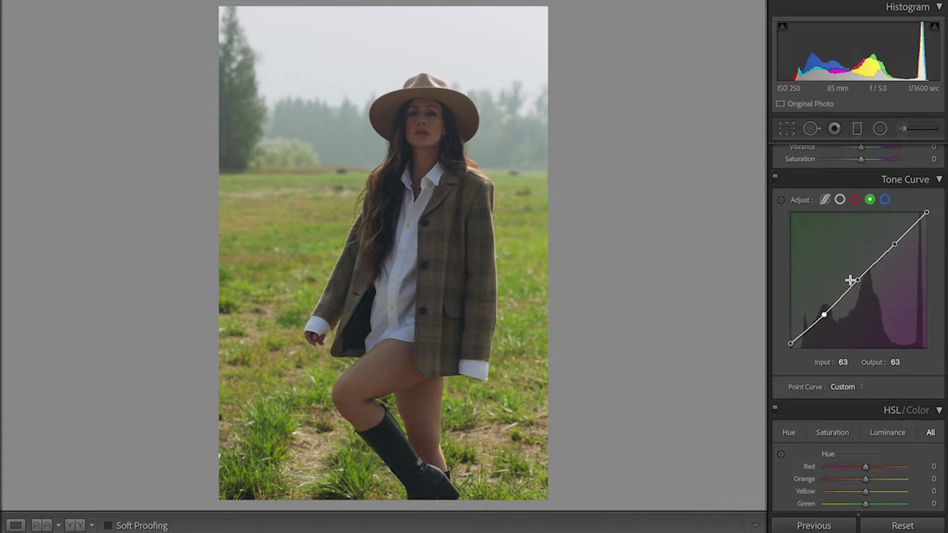
pyautogui.click(857, 278)
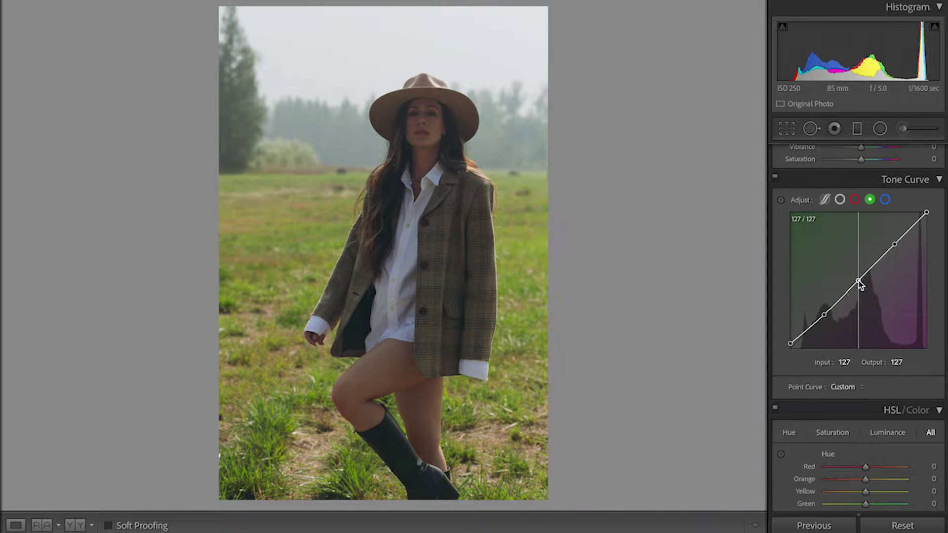
pyautogui.click(895, 244)
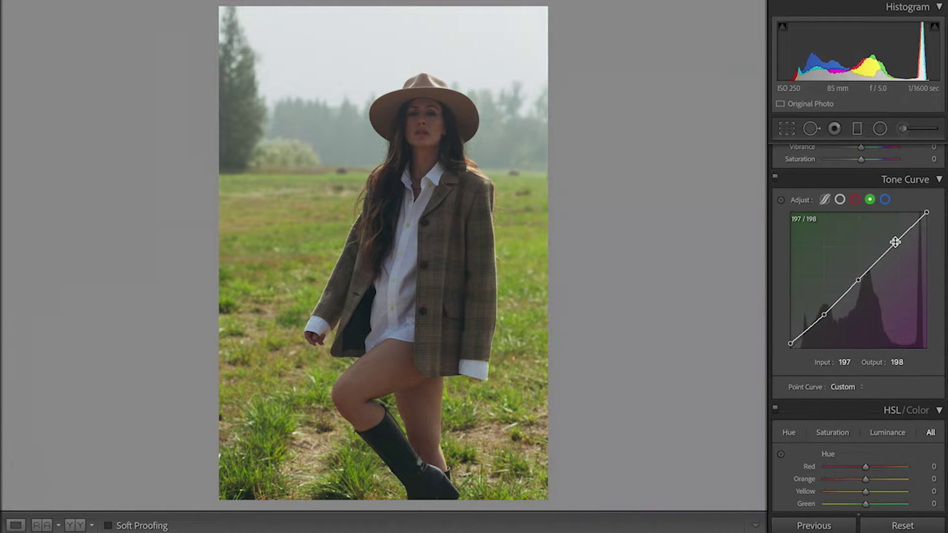
# Step: Shape the red channel curve with a slightly lifted black point, a shadow point at 66/65, a midtone point and a highlight point around 188/192
pyautogui.click(855, 202)
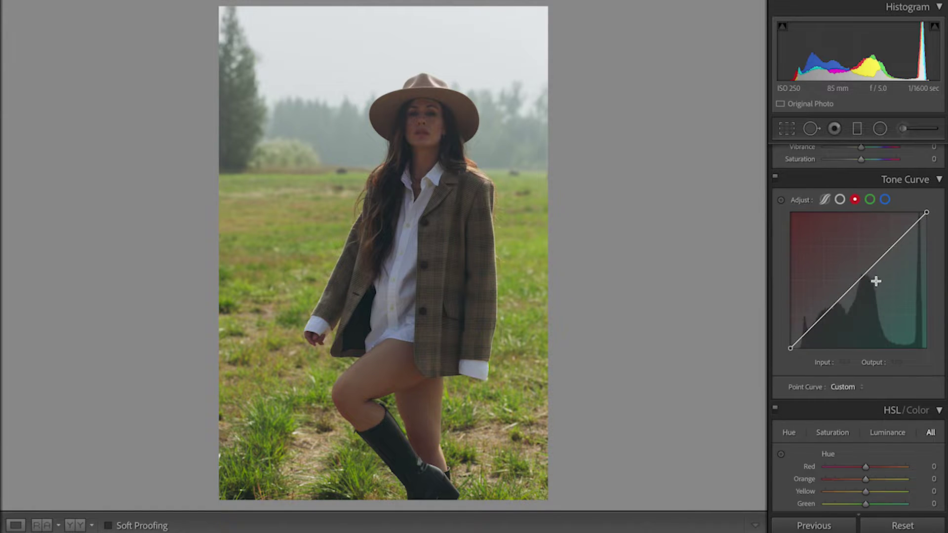
pyautogui.click(859, 280)
pyautogui.click(823, 315)
pyautogui.click(890, 246)
pyautogui.moveTo(790, 348); pyautogui.dragTo(790, 346)
pyautogui.moveTo(824, 316); pyautogui.dragTo(826, 313)
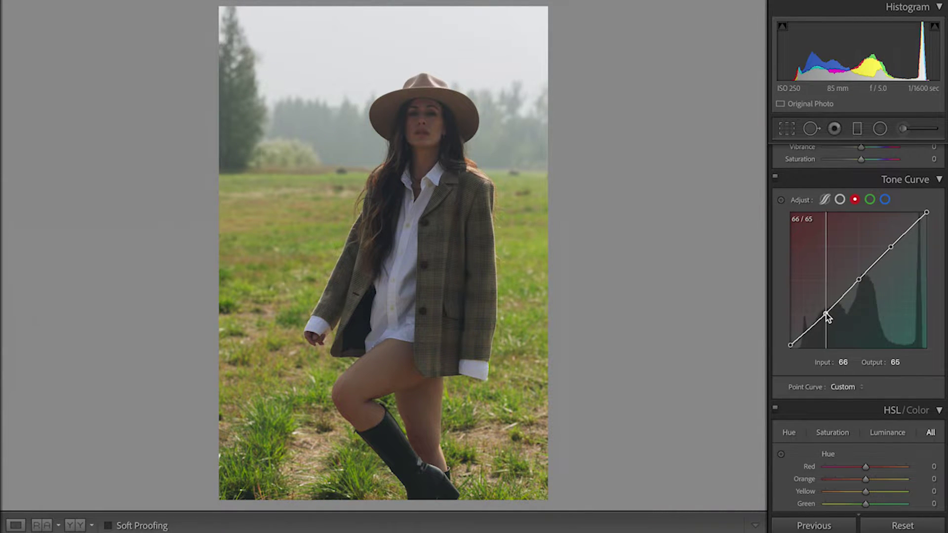
pyautogui.moveTo(859, 279); pyautogui.dragTo(857, 280)
pyautogui.moveTo(891, 247); pyautogui.dragTo(890, 246)
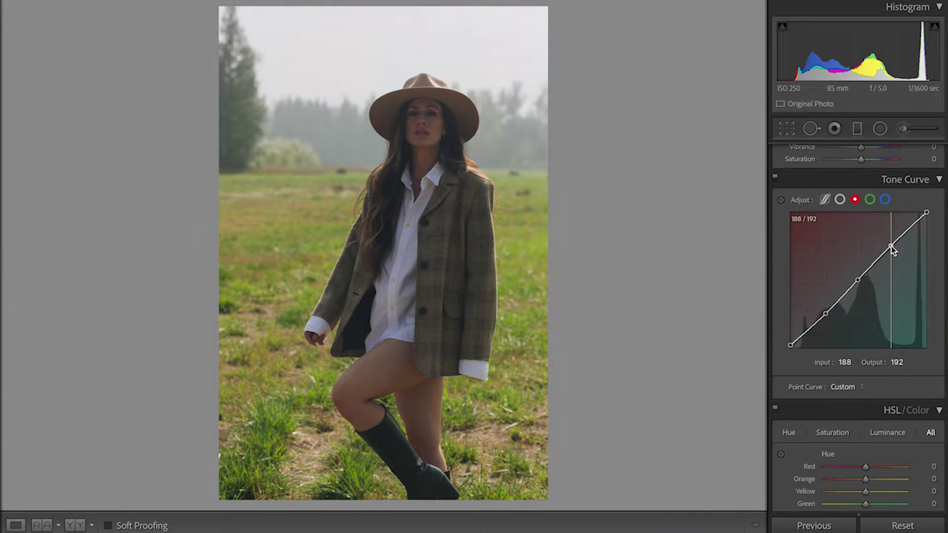
pyautogui.click(926, 212)
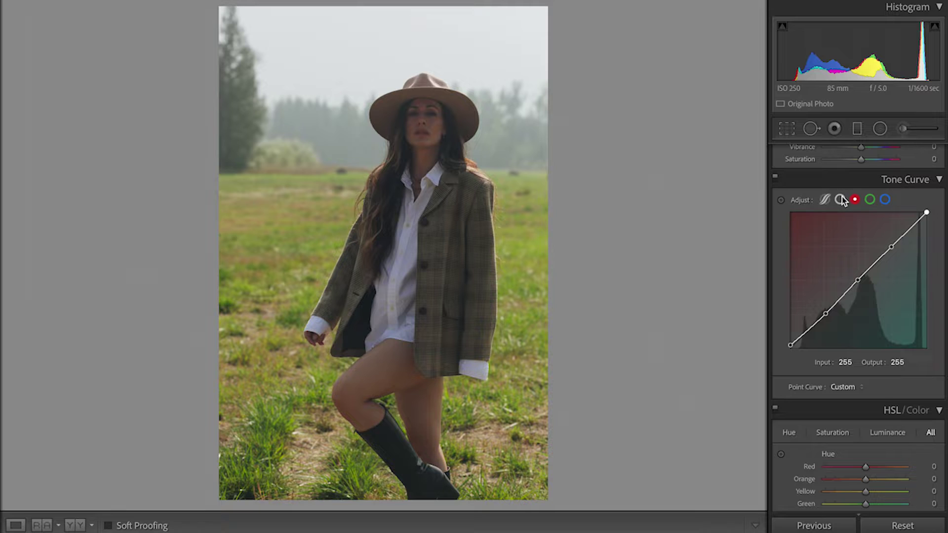
# Step: Switch the tone curve adjustments off and on to compare the photo with and without them
pyautogui.click(776, 179)
pyautogui.click(776, 179)
pyautogui.click(777, 179)
pyautogui.click(777, 178)
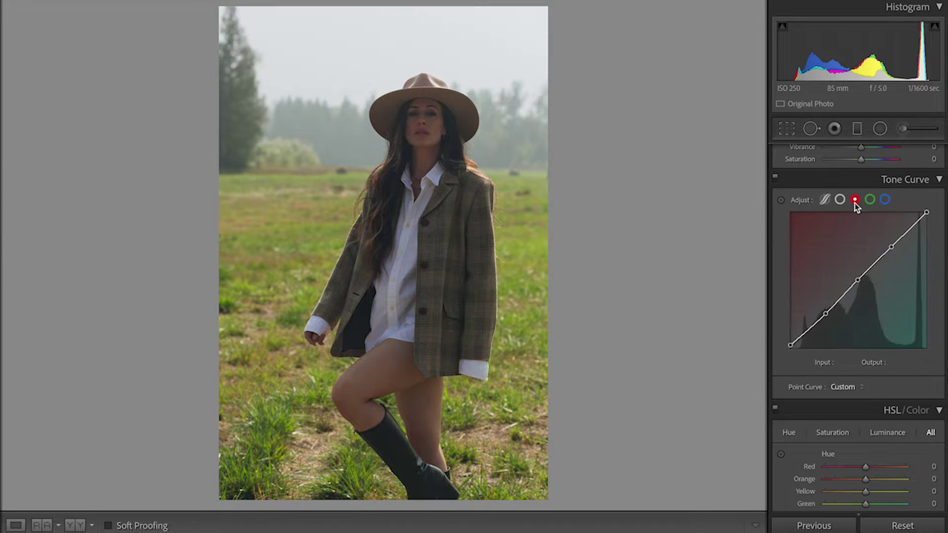
# Step: Set the parametric curve to Highlights -26, Lights -19, Darks +12 and Shadows +7, and compare with the tone curve switched off
pyautogui.click(825, 200)
pyautogui.moveTo(891, 374); pyautogui.dragTo(851, 368)
pyautogui.moveTo(863, 379); pyautogui.dragTo(855, 379)
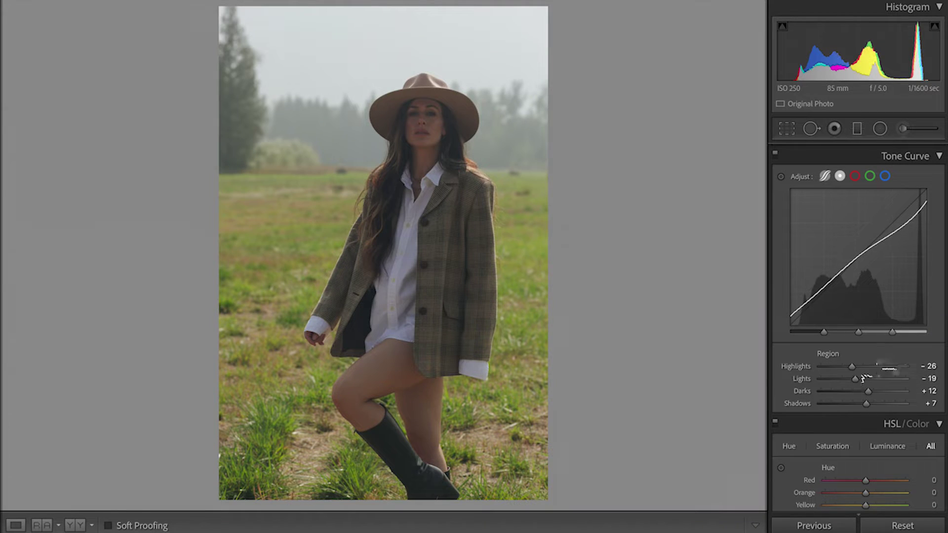
pyautogui.click(775, 154)
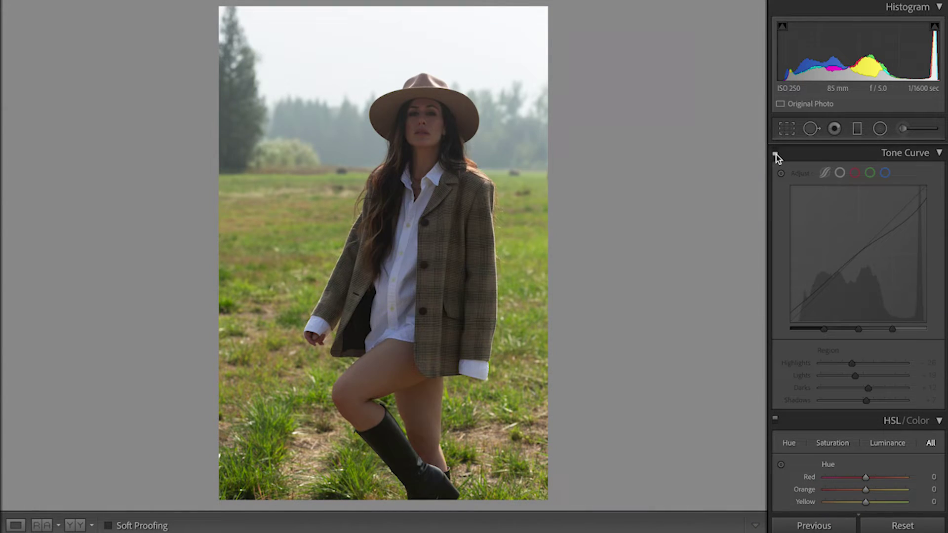
pyautogui.click(775, 154)
# Step: Lower the blue curve's midtone point to an output of 119
pyautogui.click(884, 174)
pyautogui.moveTo(858, 252); pyautogui.dragTo(859, 256)
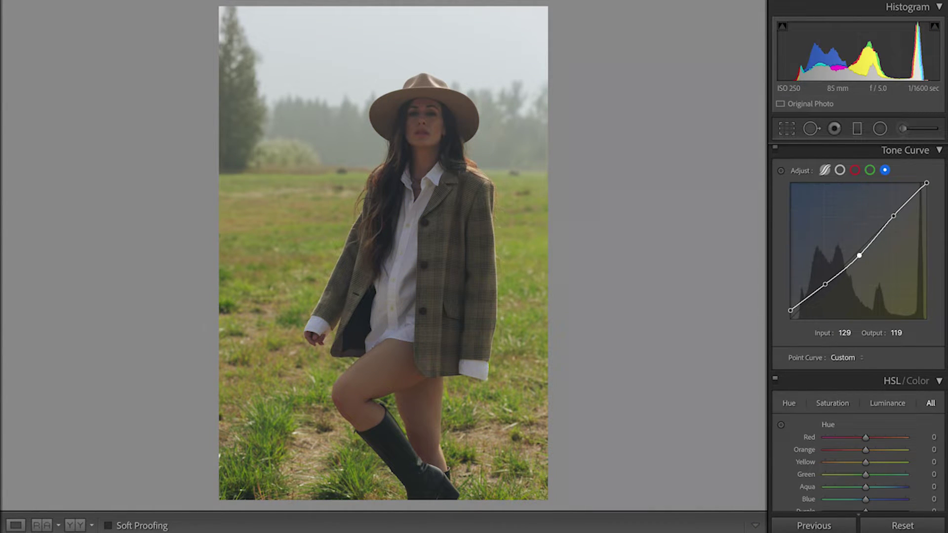
# Step: Set the HSL hue values to Yellow +11, Green +8, Aqua -47, Blue -50 and Purple -60, and shift Magenta lower
pyautogui.scroll(-5, 858, 256)
pyautogui.scroll(-2, 859, 256)
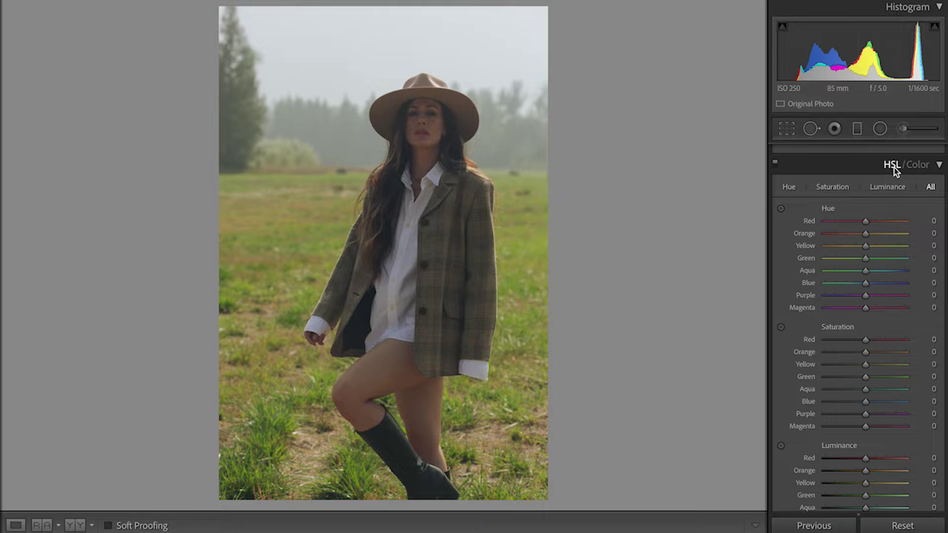
pyautogui.scroll(-1, 859, 331)
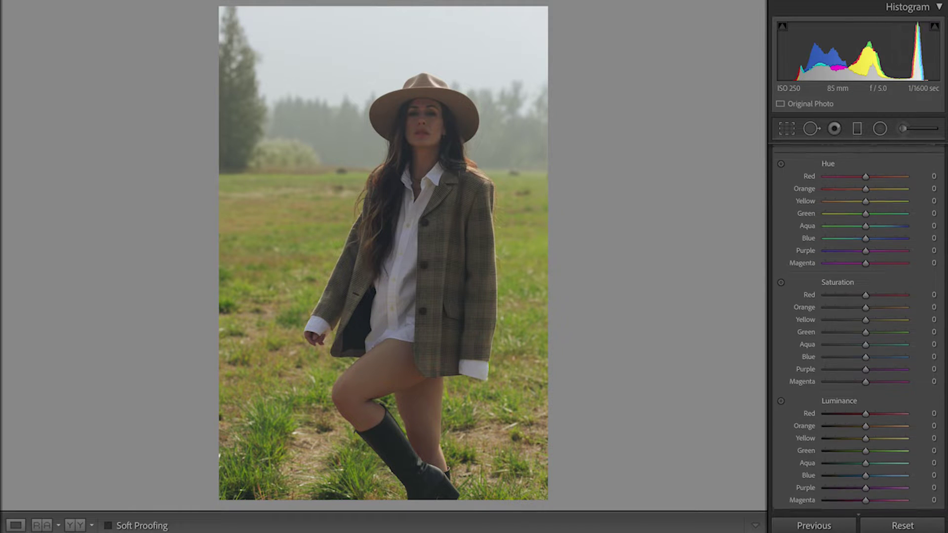
pyautogui.scroll(-1, 816, 172)
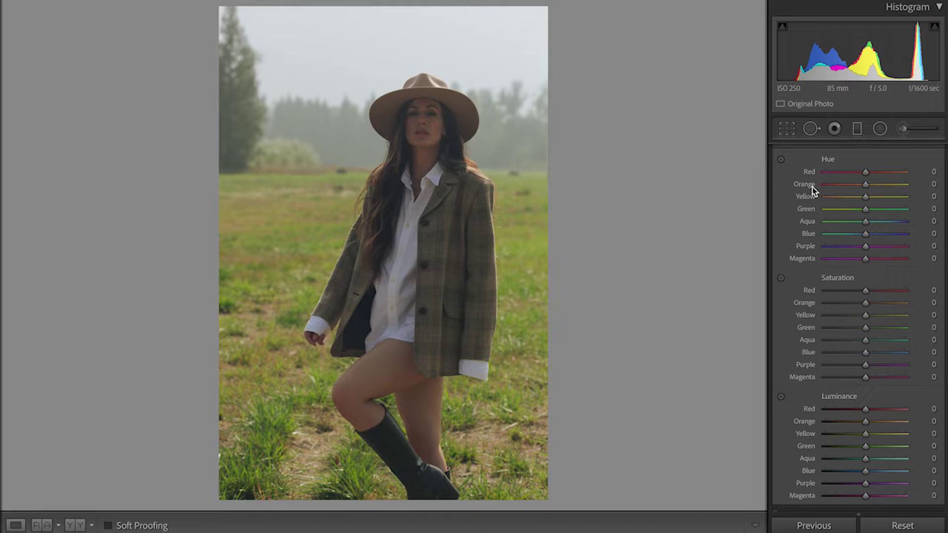
pyautogui.scroll(1, 846, 192)
pyautogui.scroll(-1, 867, 203)
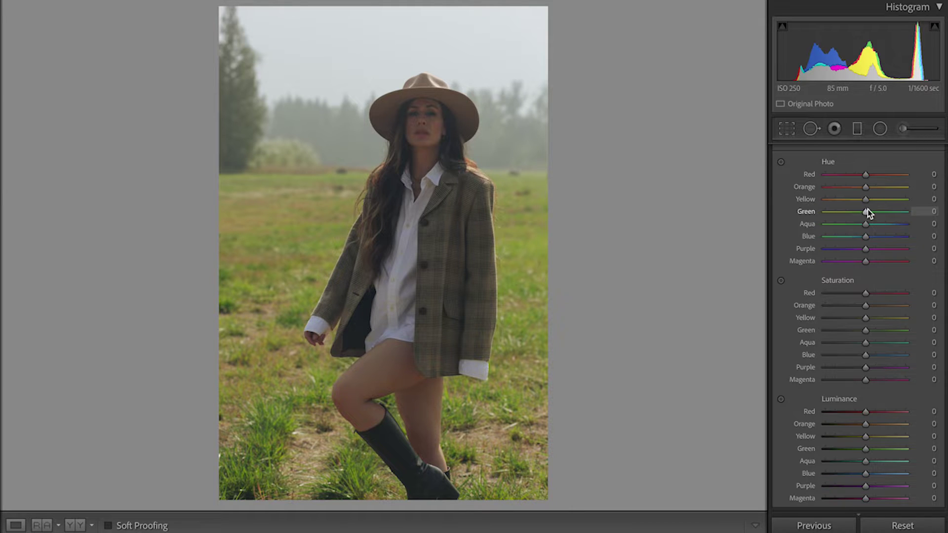
pyautogui.moveTo(866, 202)
pyautogui.mouseDown()
pyautogui.moveTo(873, 200)
pyautogui.moveTo(837, 206)
pyautogui.moveTo(893, 203)
pyautogui.moveTo(869, 206)
pyautogui.mouseUp()
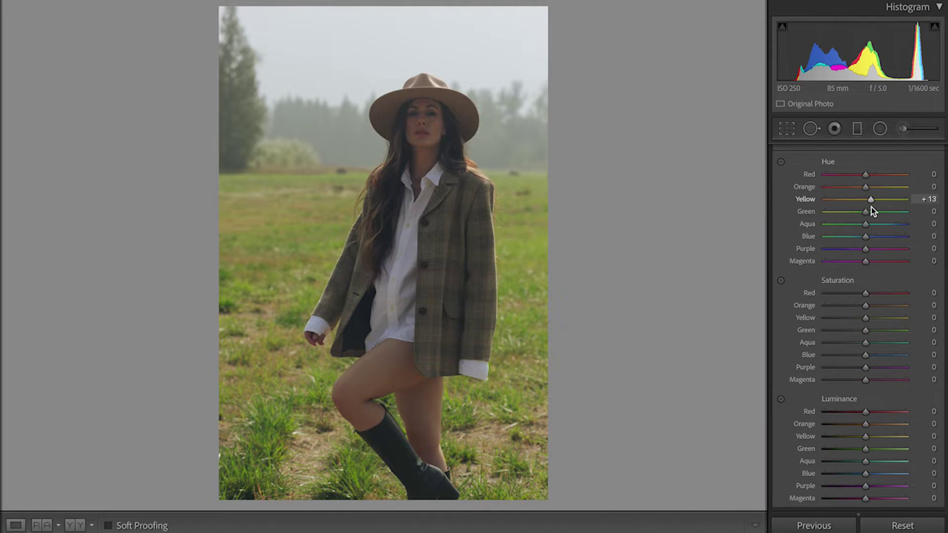
pyautogui.moveTo(872, 206)
pyautogui.mouseDown()
pyautogui.moveTo(824, 216)
pyautogui.moveTo(869, 213)
pyautogui.mouseUp()
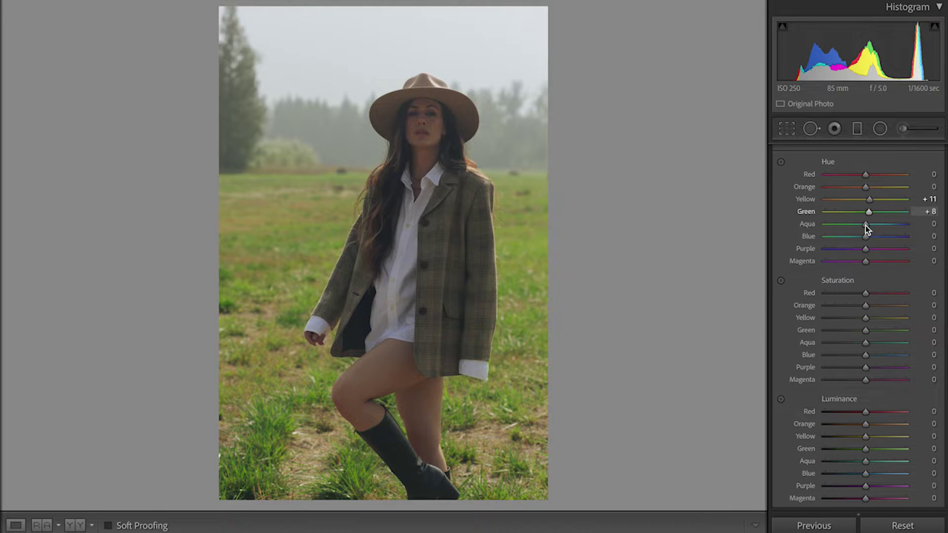
pyautogui.moveTo(865, 224); pyautogui.dragTo(835, 260)
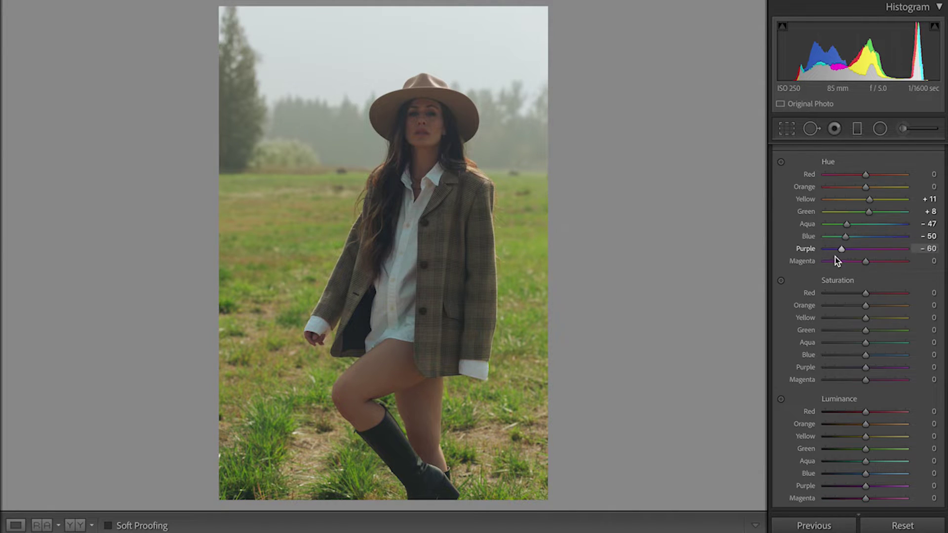
pyautogui.moveTo(897, 262); pyautogui.dragTo(853, 267)
# Step: Set the HSL saturation of Red to +9, checking the face up close, and of Orange to +7
pyautogui.scroll(-5, 852, 165)
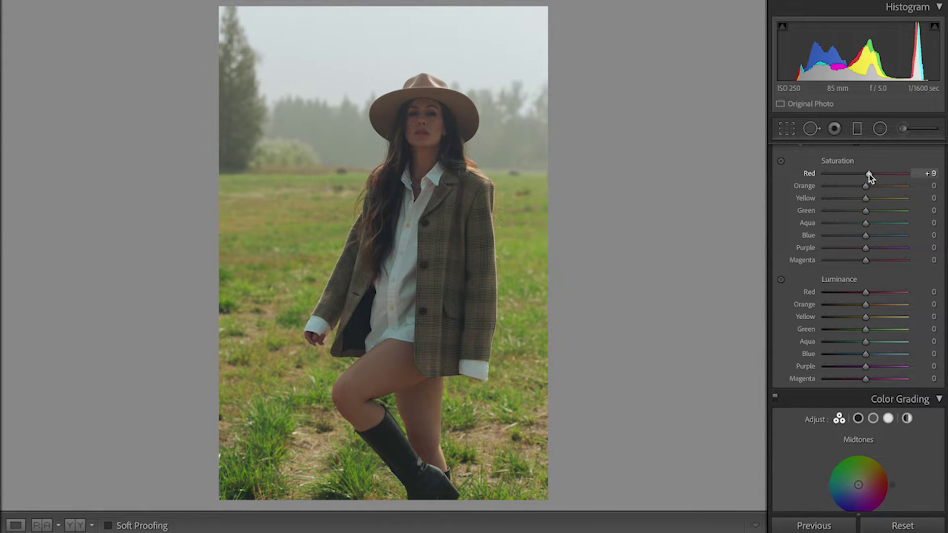
pyautogui.click(436, 127)
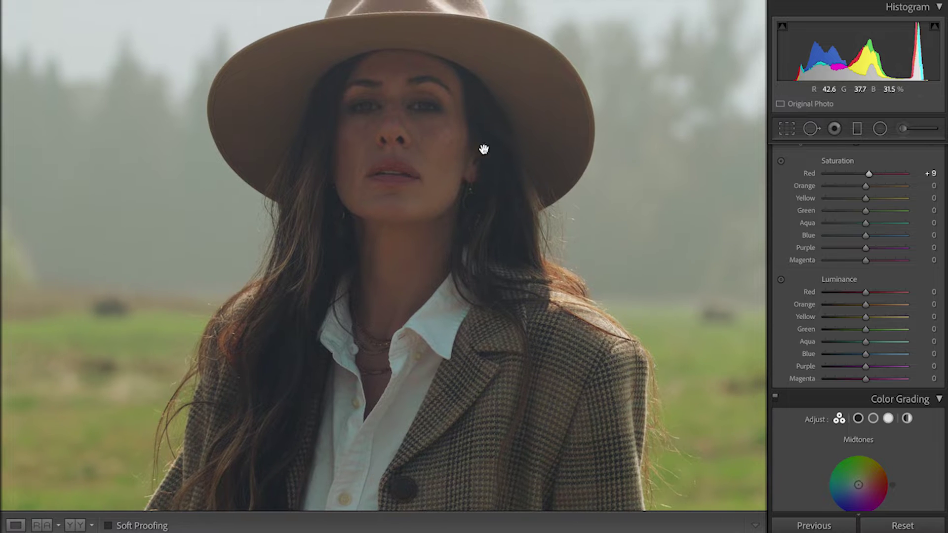
pyautogui.moveTo(868, 173)
pyautogui.mouseDown()
pyautogui.moveTo(851, 179)
pyautogui.moveTo(895, 178)
pyautogui.moveTo(827, 182)
pyautogui.moveTo(885, 187)
pyautogui.moveTo(842, 184)
pyautogui.moveTo(875, 183)
pyautogui.moveTo(867, 177)
pyautogui.mouseUp()
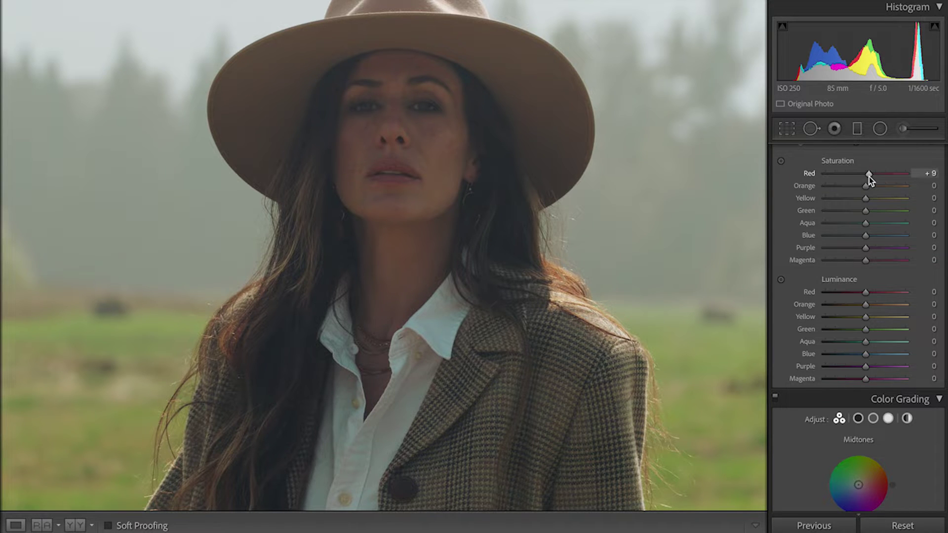
pyautogui.click(755, 179)
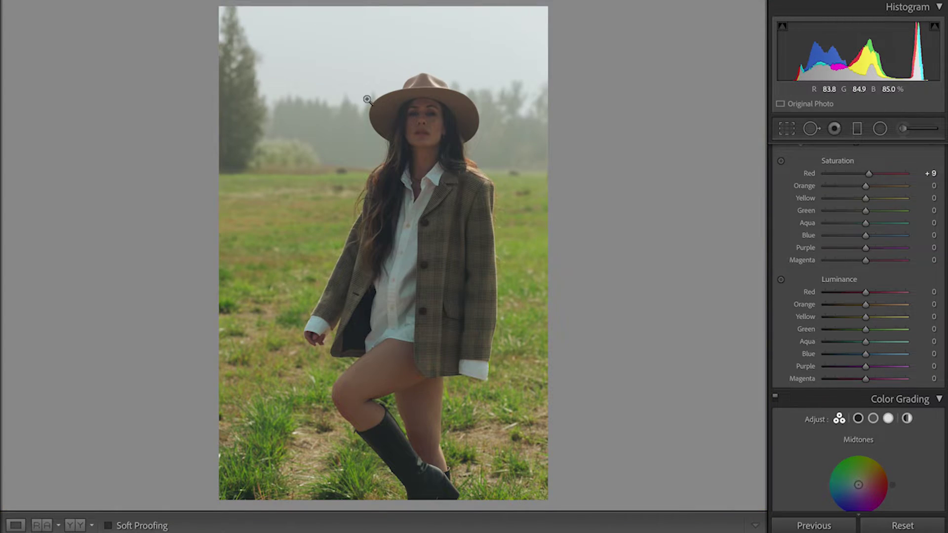
pyautogui.moveTo(865, 185)
pyautogui.mouseDown()
pyautogui.moveTo(895, 187)
pyautogui.moveTo(825, 192)
pyautogui.moveTo(867, 189)
pyautogui.mouseUp()
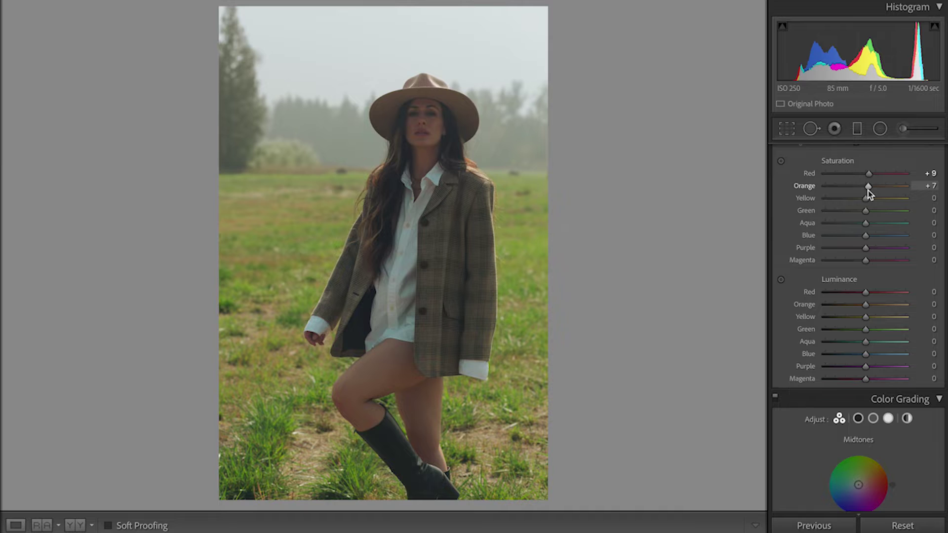
# Step: Set the HSL saturation of Yellow to -44, Green to -43, Aqua to -39 and Blue to -46
pyautogui.moveTo(864, 199); pyautogui.dragTo(846, 199)
pyautogui.click(848, 212)
pyautogui.click(849, 223)
pyautogui.click(846, 236)
pyautogui.scroll(4, 856, 240)
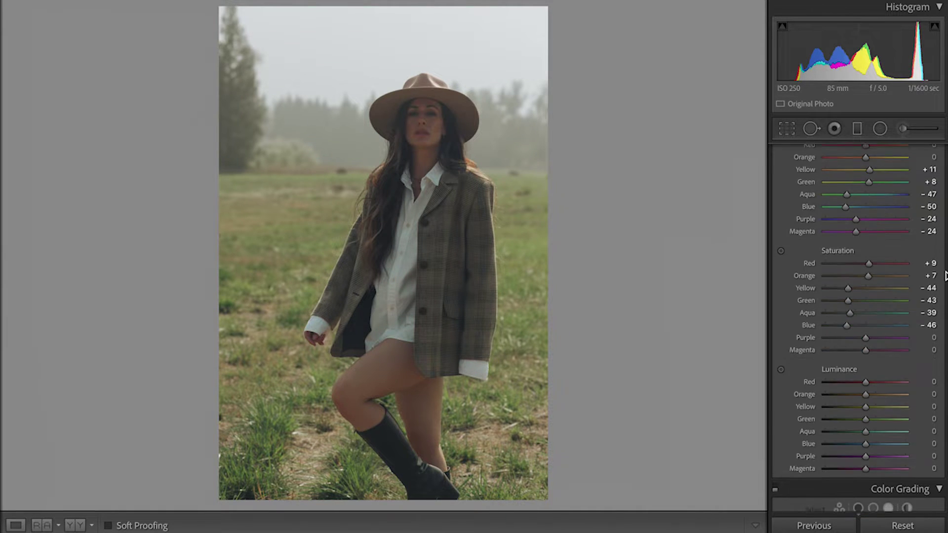
# Step: Fine-tune the HSL luminance, trying Red at +3 before returning it to 0, and adjust the neighbouring colors
pyautogui.moveTo(866, 370); pyautogui.dragTo(869, 370)
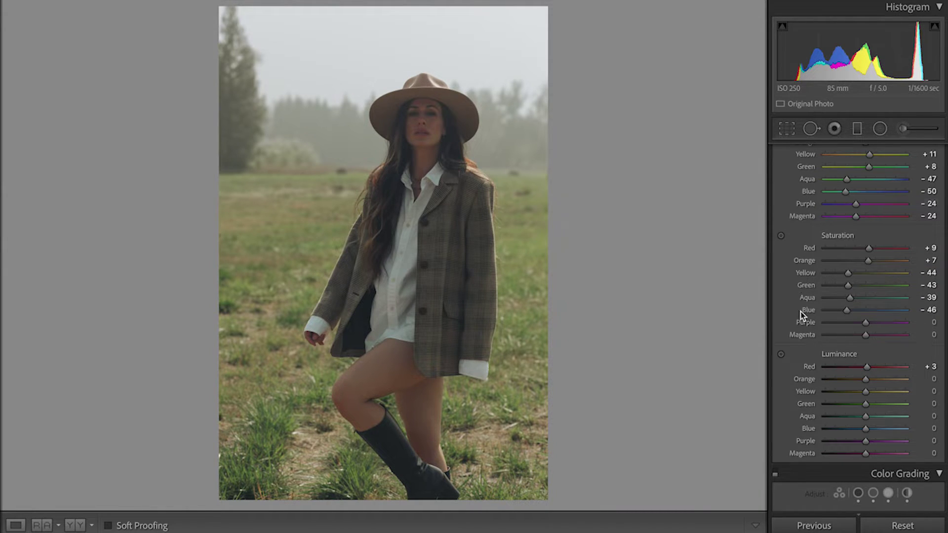
pyautogui.moveTo(868, 370)
pyautogui.mouseDown()
pyautogui.moveTo(822, 369)
pyautogui.moveTo(904, 375)
pyautogui.moveTo(863, 374)
pyautogui.mouseUp()
pyautogui.moveTo(866, 381); pyautogui.dragTo(885, 431)
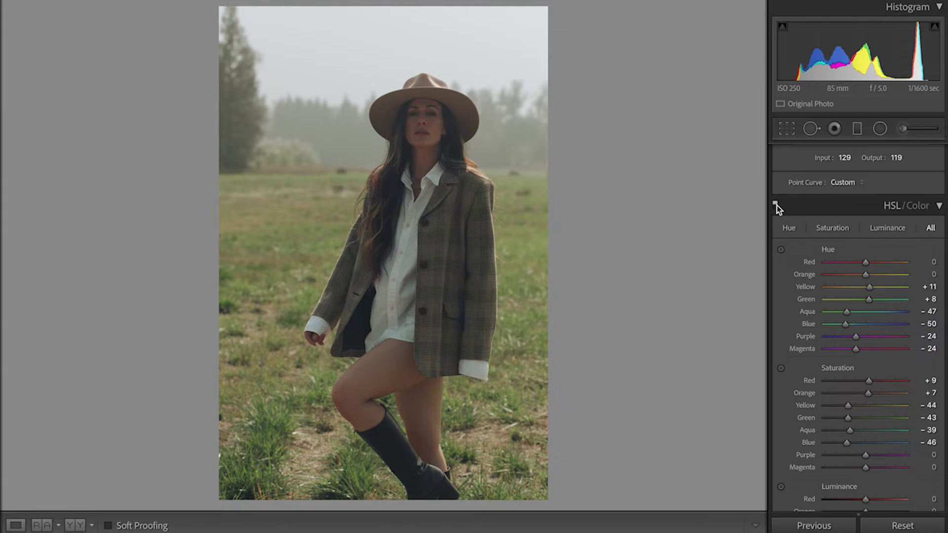
# Step: Compare the photo with all HSL adjustments switched off and on, leaving them on
pyautogui.click(775, 204)
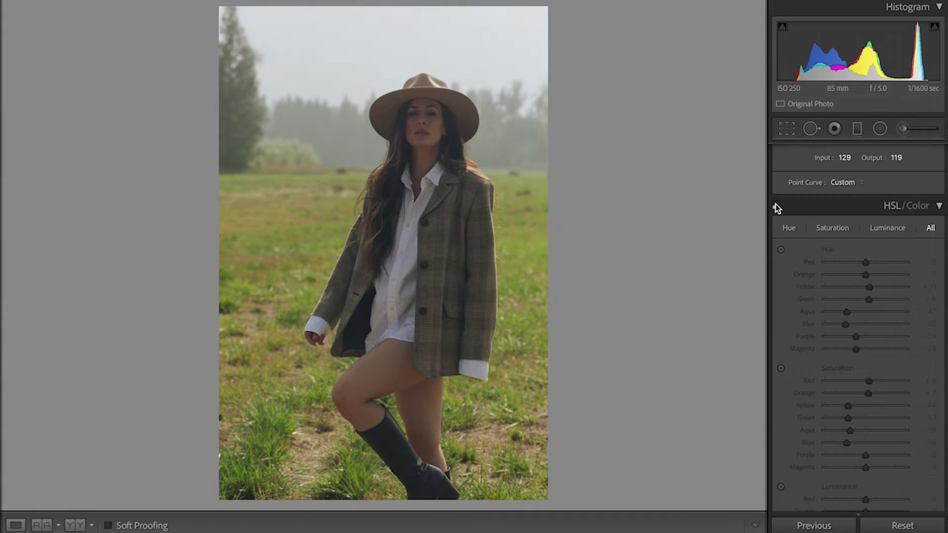
pyautogui.click(775, 204)
pyautogui.click(775, 203)
pyautogui.click(775, 204)
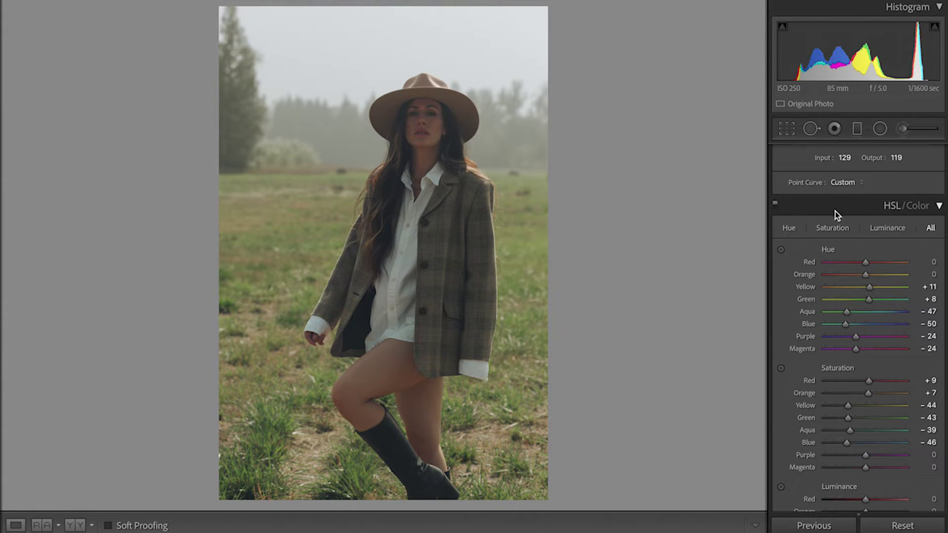
# Step: Tint the color grading shadows yellow-green at about hue 77 and saturation 9, and lower their luminance slightly
pyautogui.scroll(-15, 857, 330)
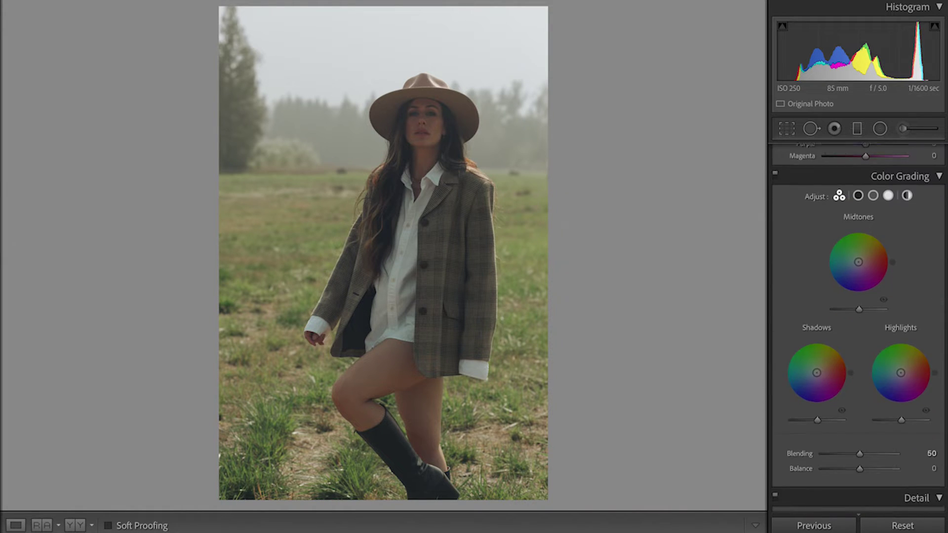
pyautogui.scroll(1, 858, 331)
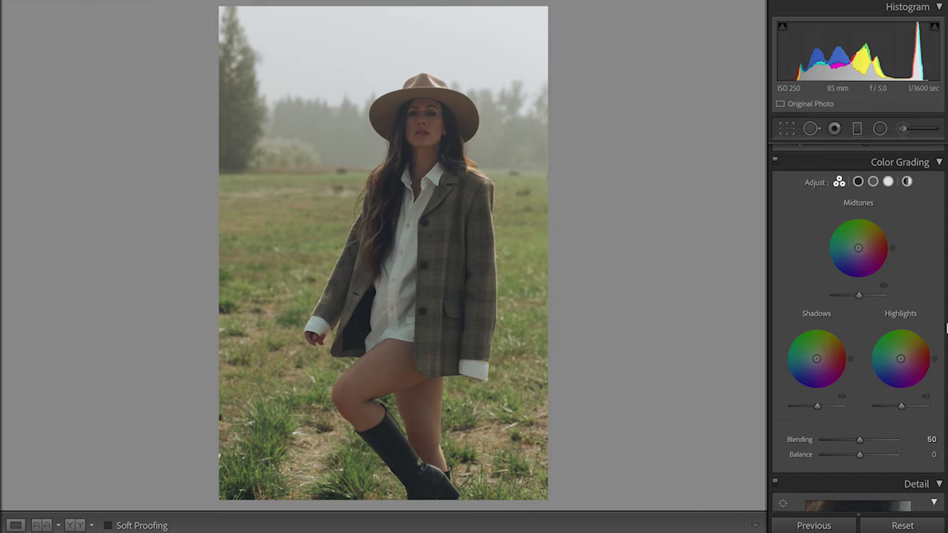
pyautogui.moveTo(818, 361); pyautogui.dragTo(817, 356)
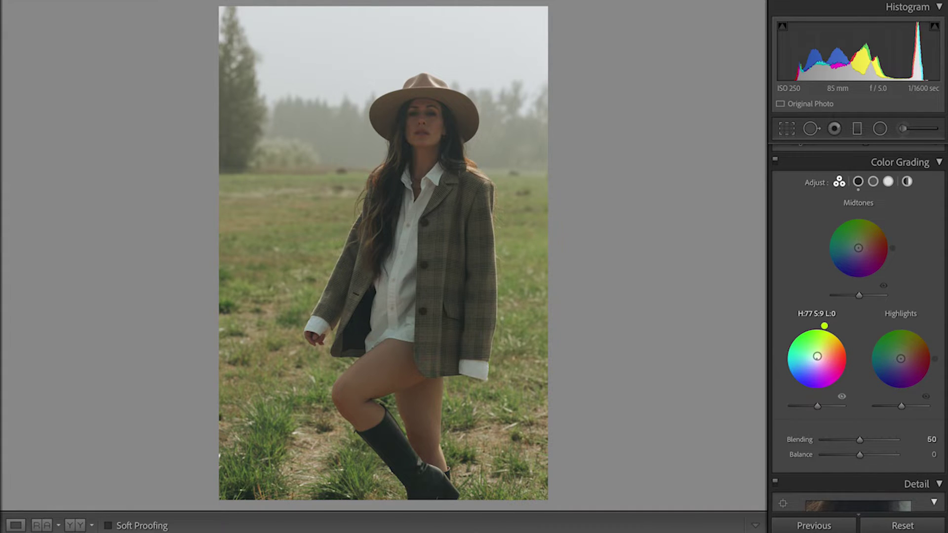
pyautogui.moveTo(820, 408); pyautogui.dragTo(812, 408)
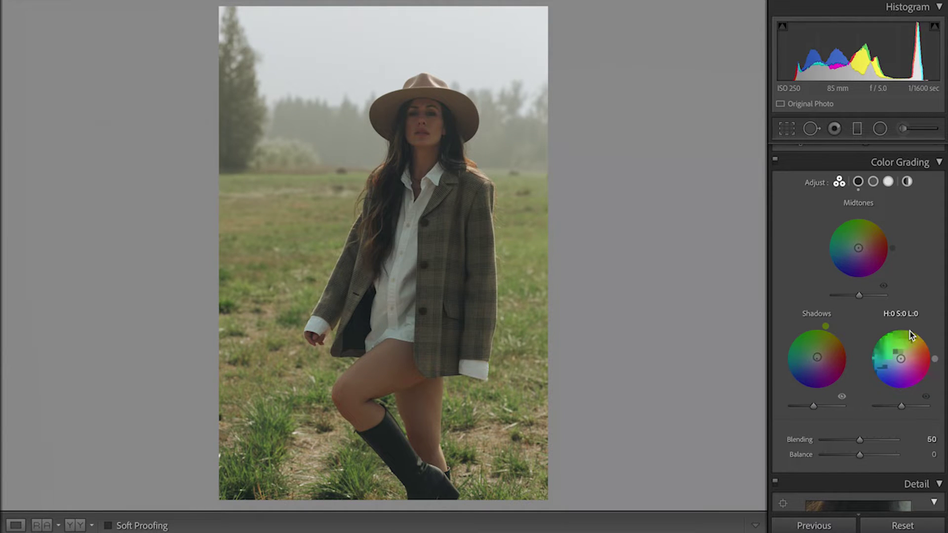
# Step: Tint the color grading highlights faintly blue and the midtones at hue 47, saturation 3, raising the luminance of both
pyautogui.moveTo(906, 358)
pyautogui.mouseDown()
pyautogui.moveTo(919, 363)
pyautogui.moveTo(896, 349)
pyautogui.moveTo(892, 364)
pyautogui.moveTo(900, 360)
pyautogui.mouseUp()
pyautogui.moveTo(901, 407)
pyautogui.mouseDown()
pyautogui.moveTo(886, 409)
pyautogui.moveTo(912, 409)
pyautogui.mouseUp()
pyautogui.moveTo(858, 248); pyautogui.dragTo(859, 247)
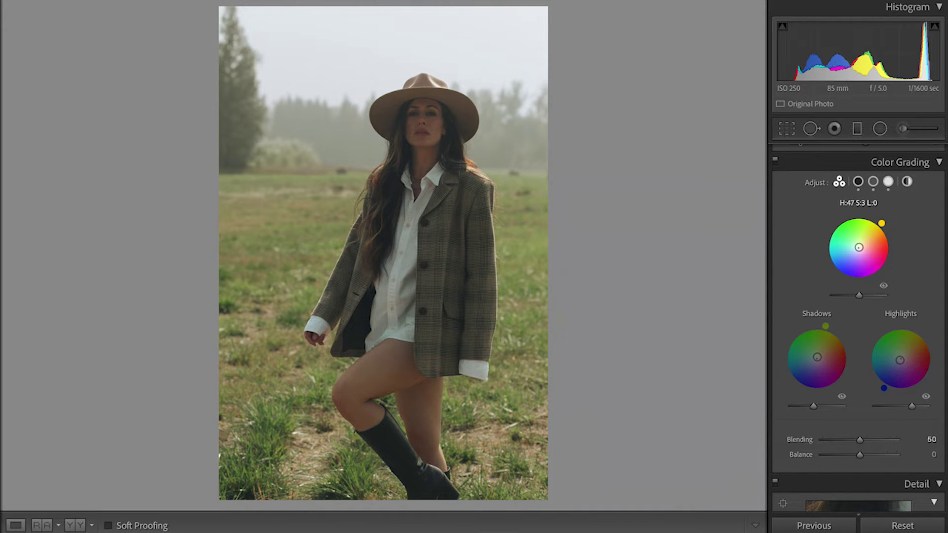
pyautogui.moveTo(858, 295); pyautogui.dragTo(870, 296)
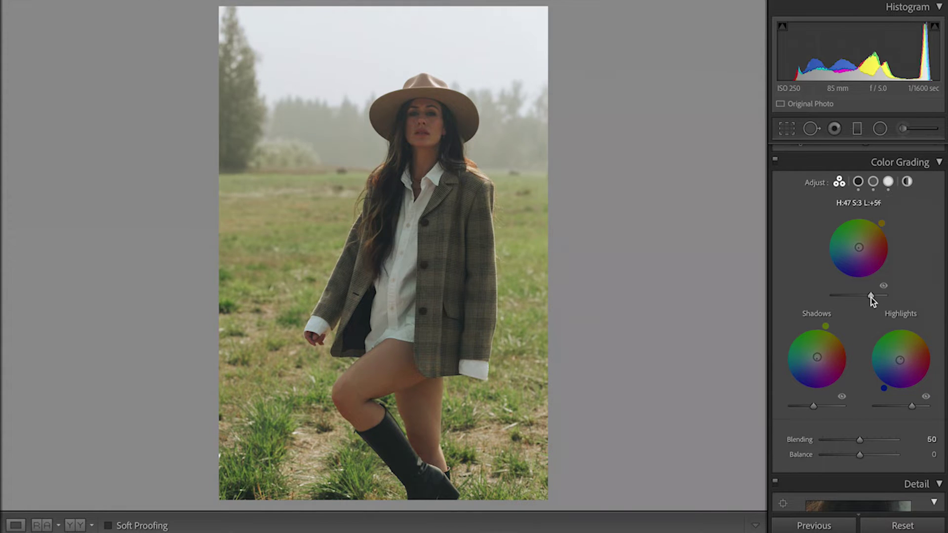
# Step: Set the global color grading luminance to +58 and compare the photo with color grading switched off
pyautogui.click(907, 181)
pyautogui.moveTo(864, 369); pyautogui.dragTo(880, 372)
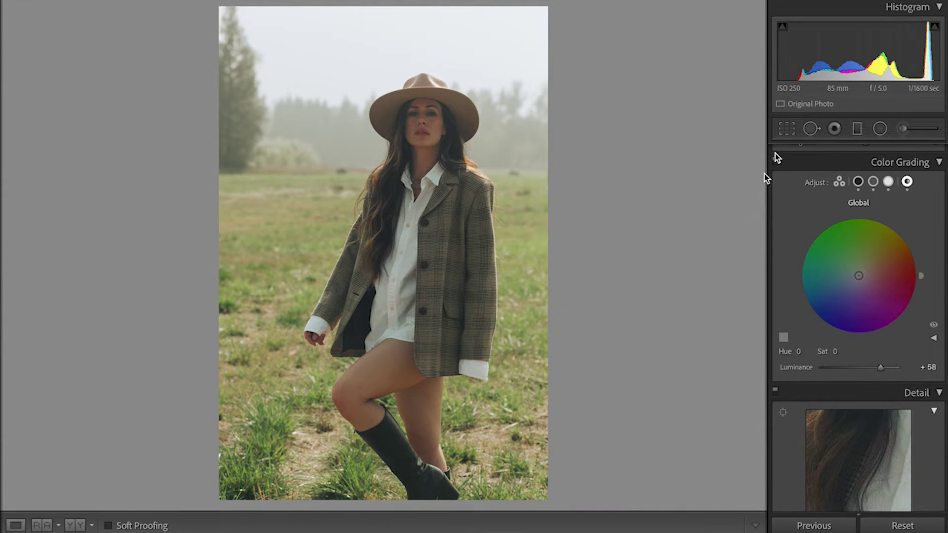
pyautogui.click(775, 160)
pyautogui.click(775, 161)
pyautogui.click(775, 161)
# Step: Add film grain with an amount of 25 and a size of 30, and enter its roughness
pyautogui.scroll(-15, 858, 328)
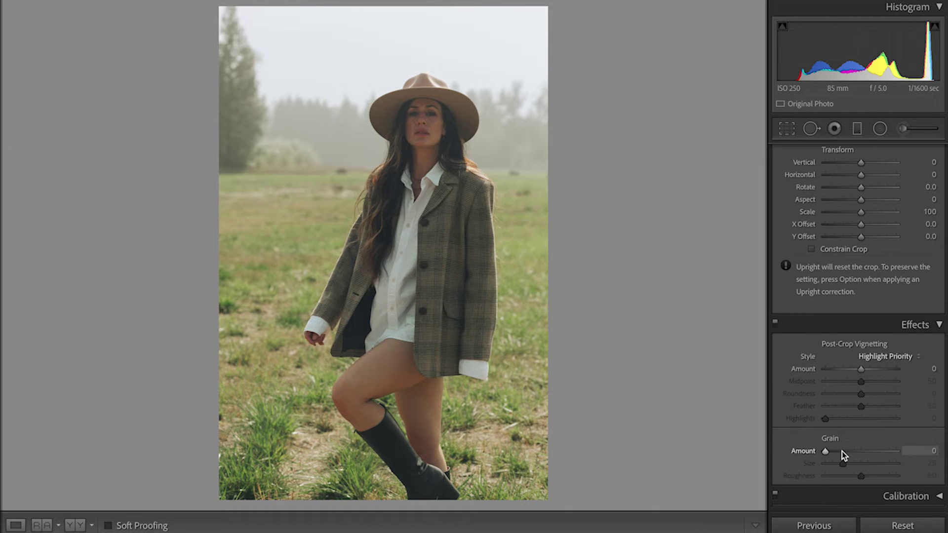
pyautogui.click(842, 451)
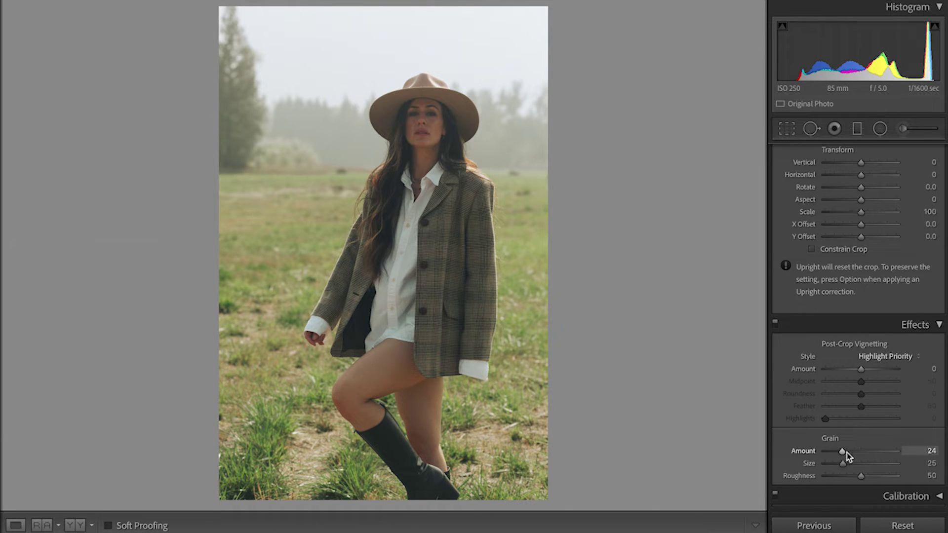
pyautogui.click(937, 450)
pyautogui.write('25')
pyautogui.press('Return')
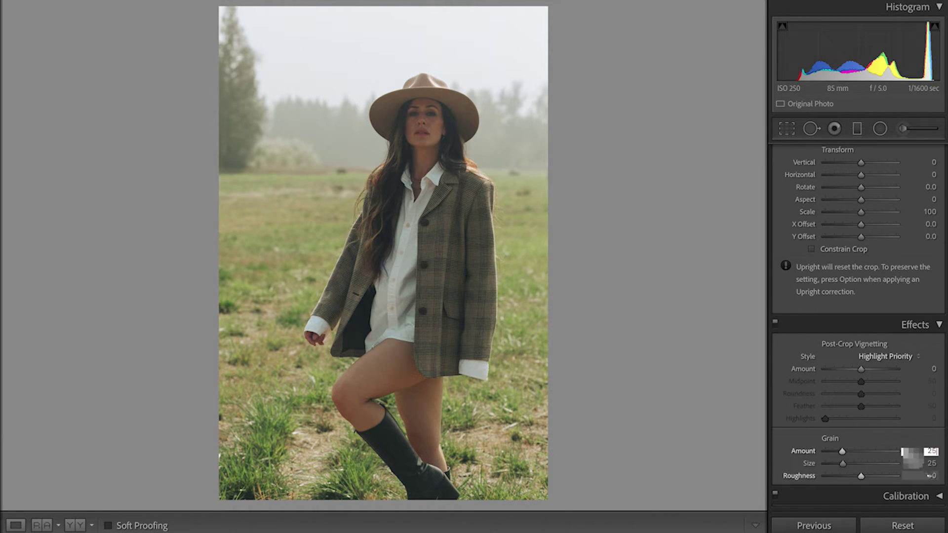
pyautogui.click(931, 464)
pyautogui.write('30')
pyautogui.press('Return')
pyautogui.click(930, 475)
pyautogui.press('Return')
# Step: Return to the basic adjustments and compare the photo before and after the edits
pyautogui.scroll(15, 932, 444)
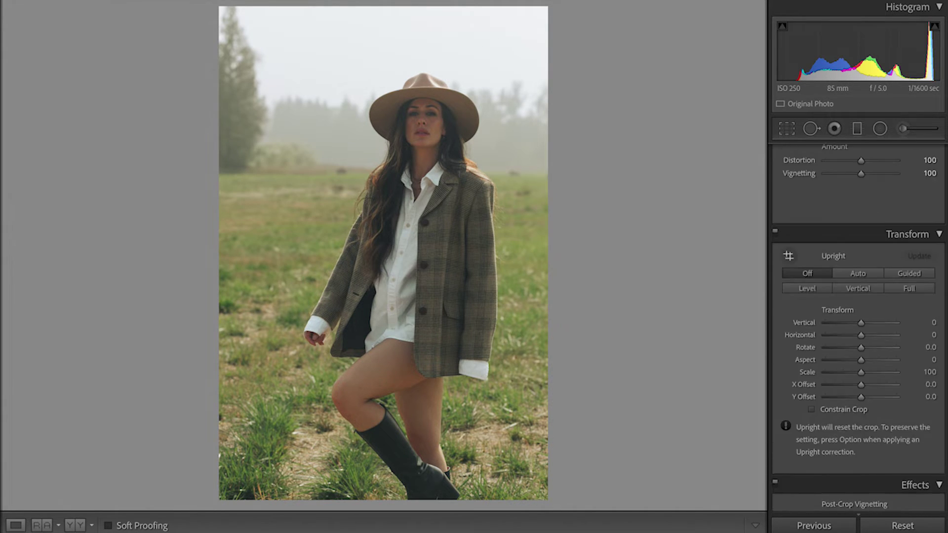
pyautogui.moveTo(946, 320); pyautogui.dragTo(944, 195)
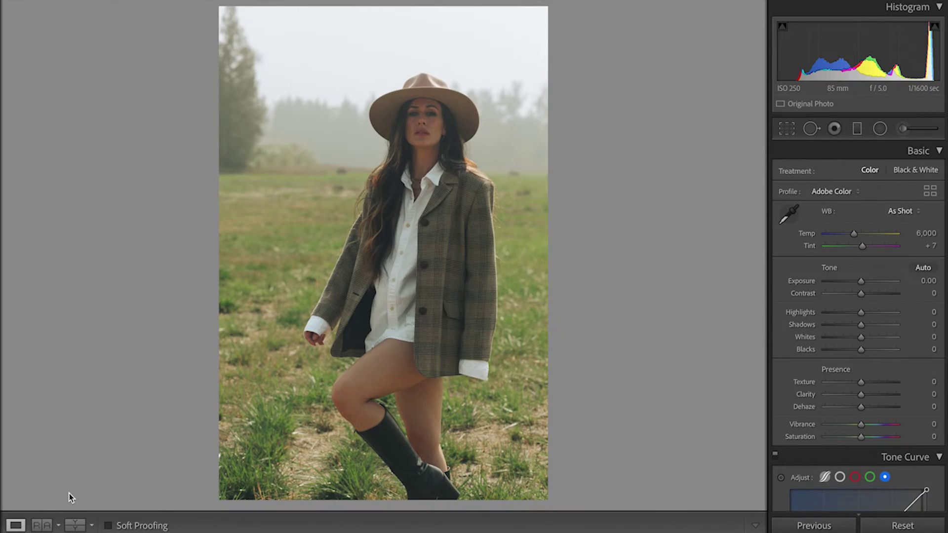
pyautogui.click(74, 525)
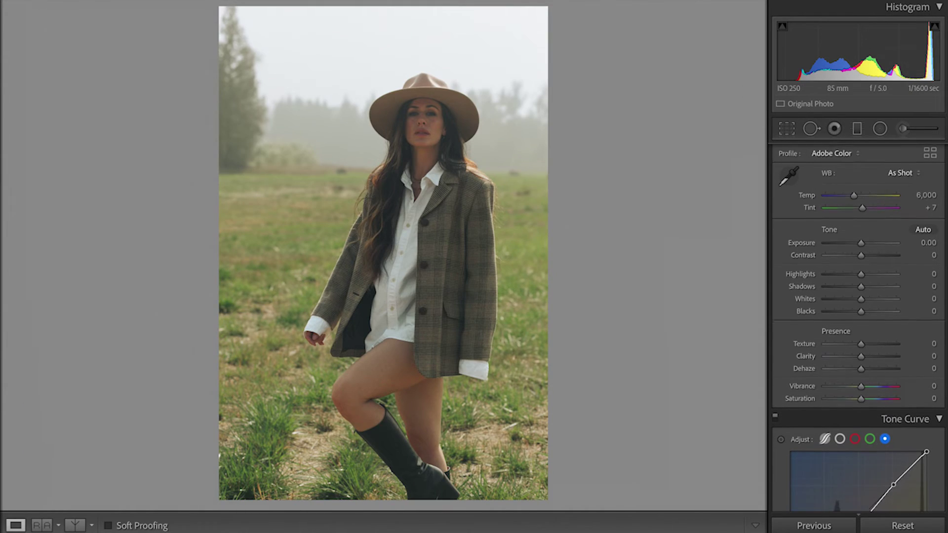
# Step: Set the basic tone values to Highlights -42, Whites -41, Shadows -12 and Blacks -8
pyautogui.scroll(-1, 903, 197)
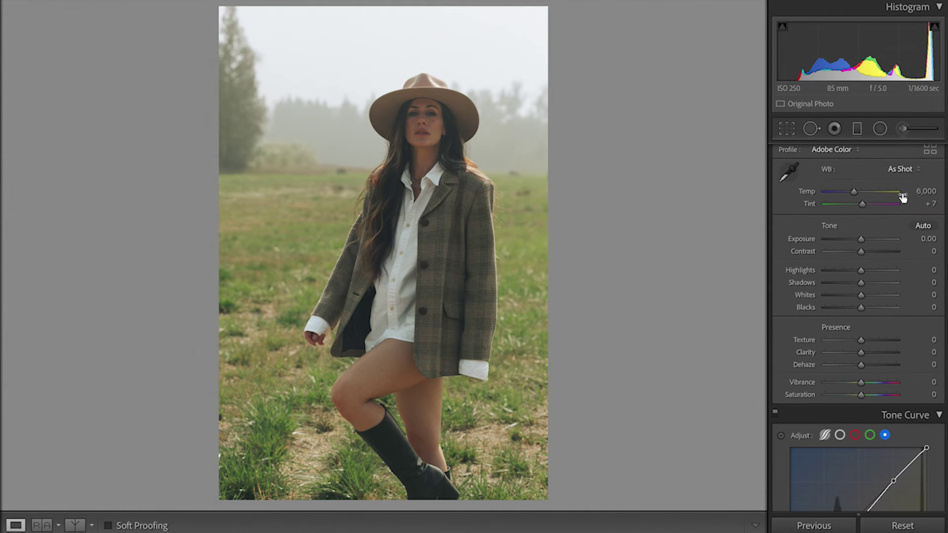
pyautogui.click(845, 271)
pyautogui.click(846, 295)
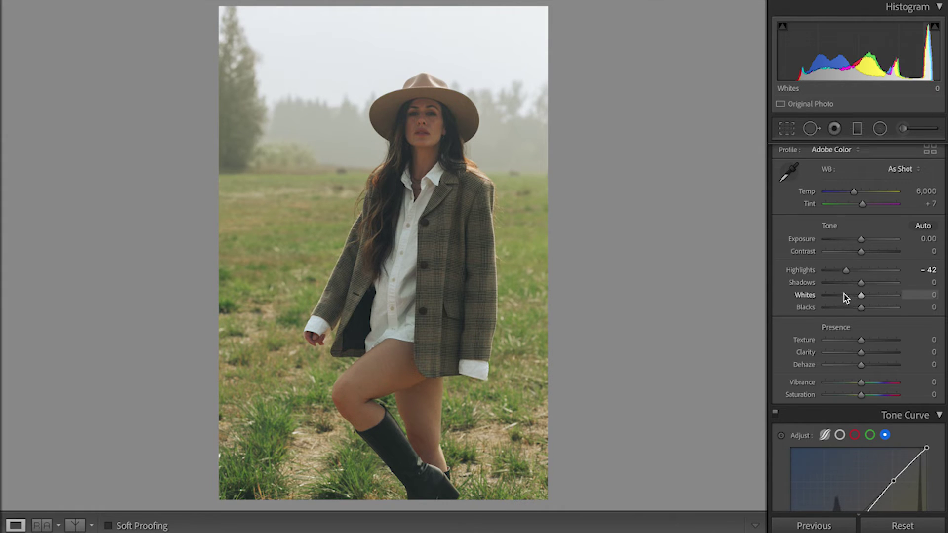
pyautogui.click(853, 283)
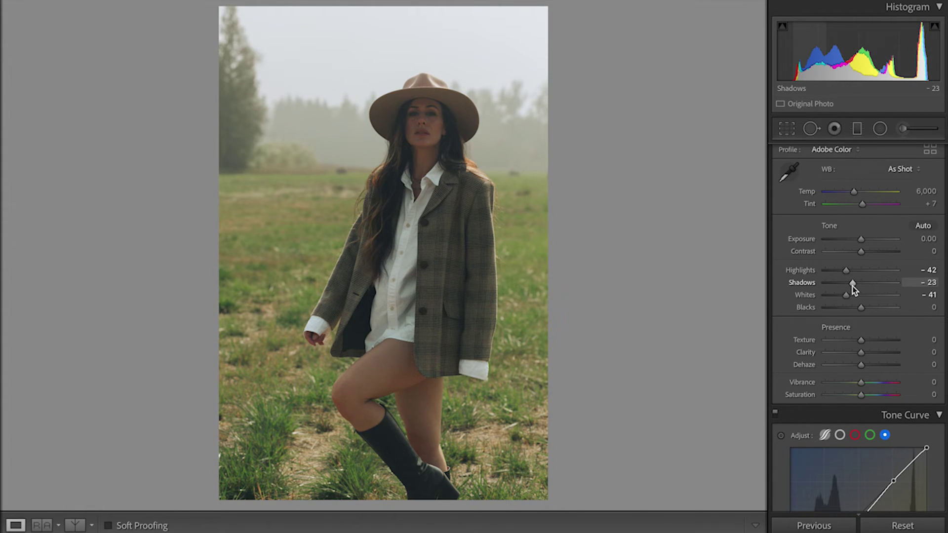
pyautogui.moveTo(854, 283); pyautogui.dragTo(858, 312)
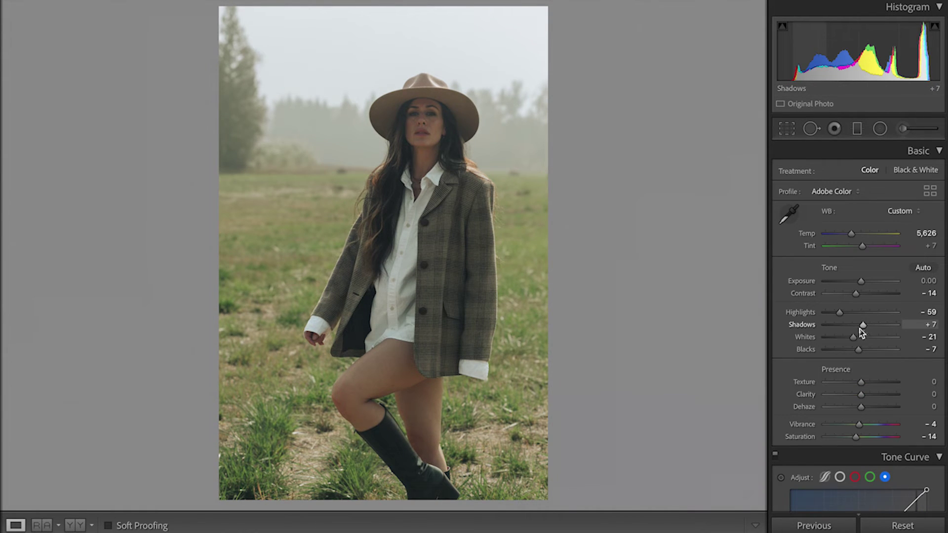
pyautogui.hotkey('ctrl', 'z')
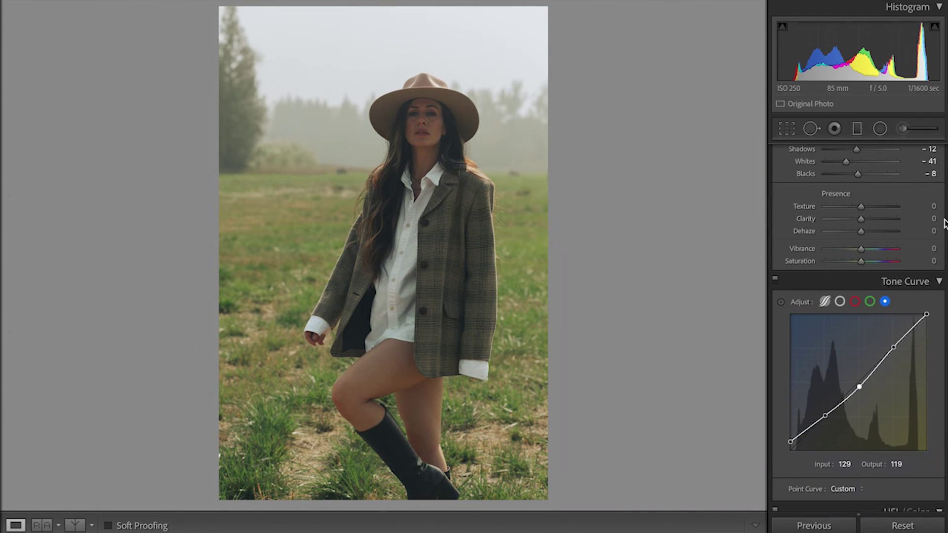
# Step: Set Vibrance to -4 and Saturation to -14, cool the temperature to 5,626 and reduce Contrast to -14
pyautogui.scroll(-2, 924, 226)
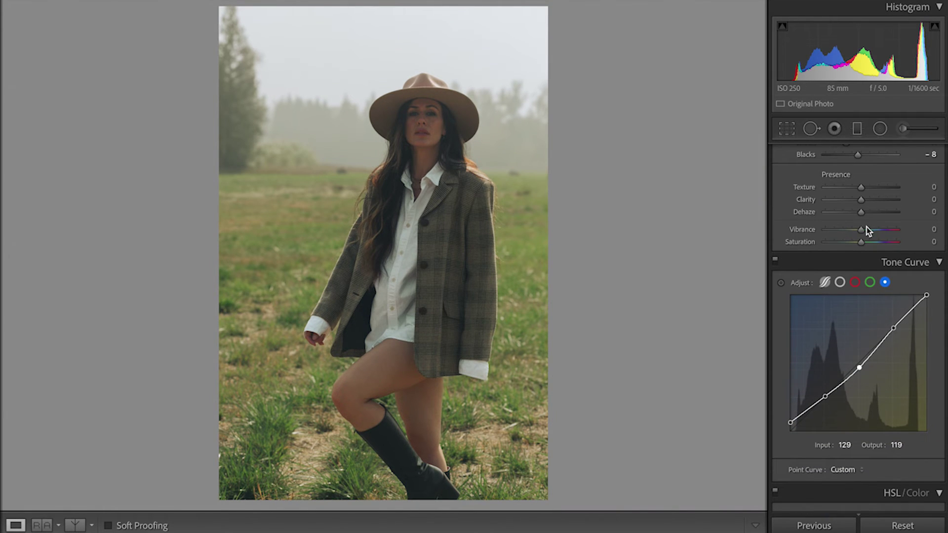
pyautogui.moveTo(862, 229); pyautogui.dragTo(859, 229)
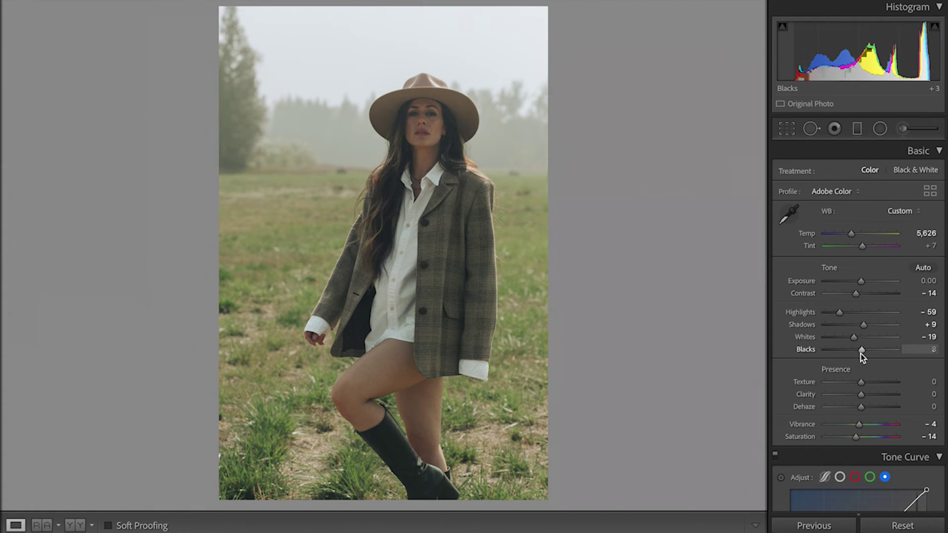
# Step: Undo the +0.45 exposure change and refine the tone to Highlights -61, Shadows +11, Whites -26 and Blacks -7
pyautogui.hotkey('ctrl', 'z')
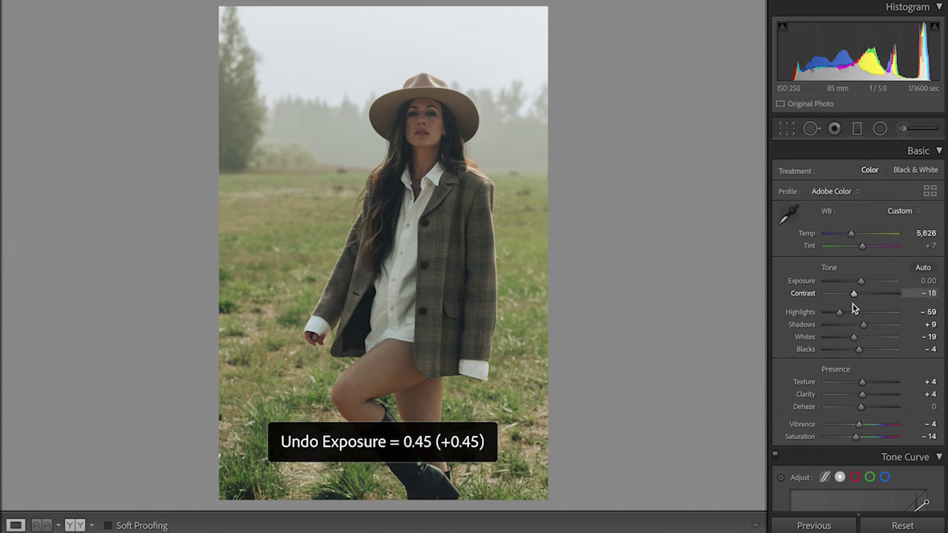
pyautogui.moveTo(842, 313); pyautogui.dragTo(859, 351)
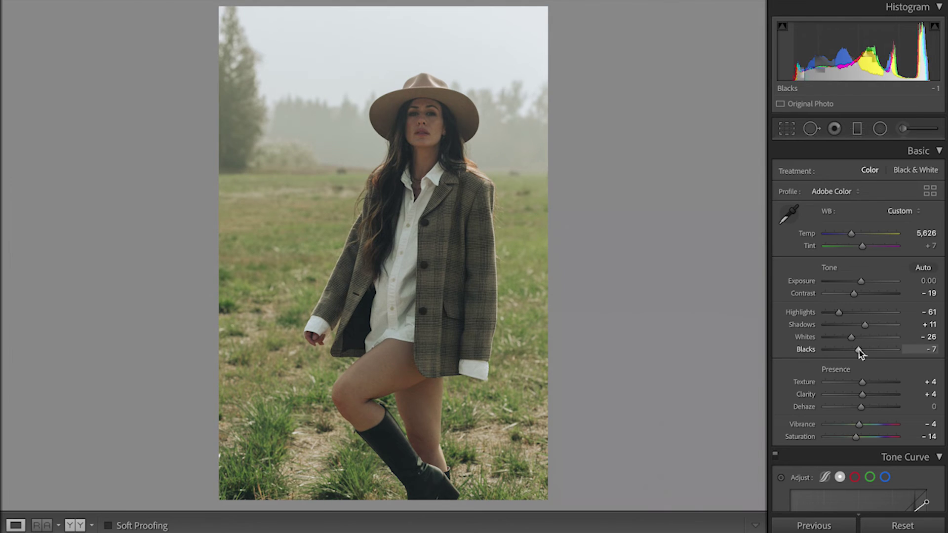